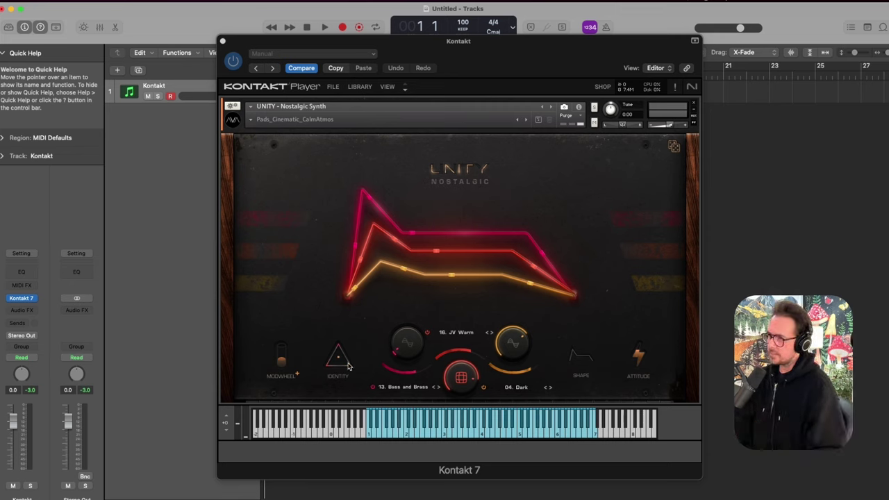
Step: Assign the mod wheel to Lo Pass in the UNITY Nostalgic synth and randomize its sound
click(486, 335)
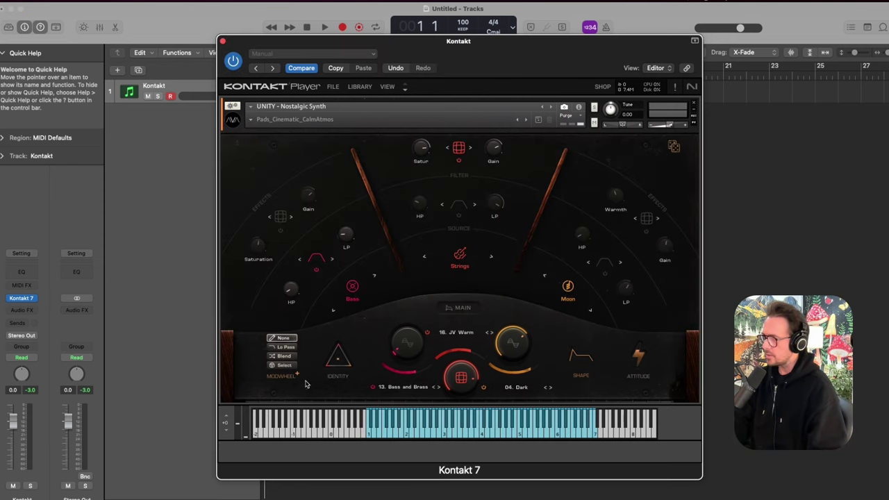
click(286, 348)
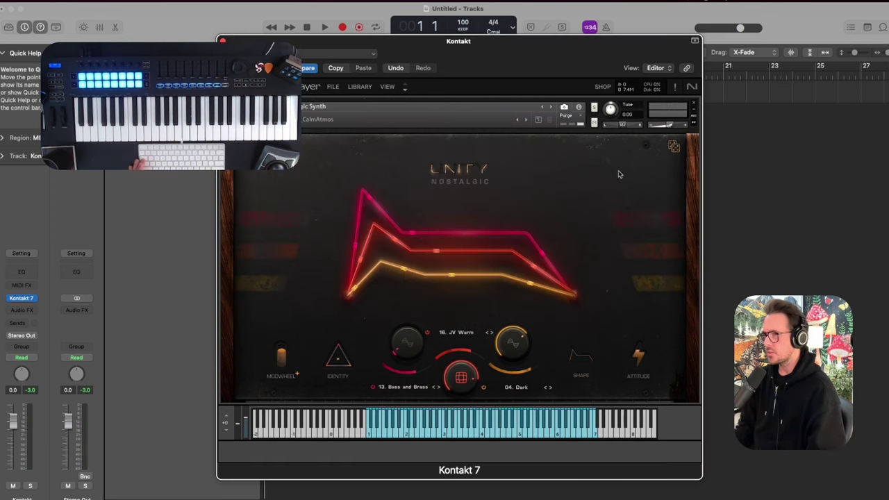
click(673, 148)
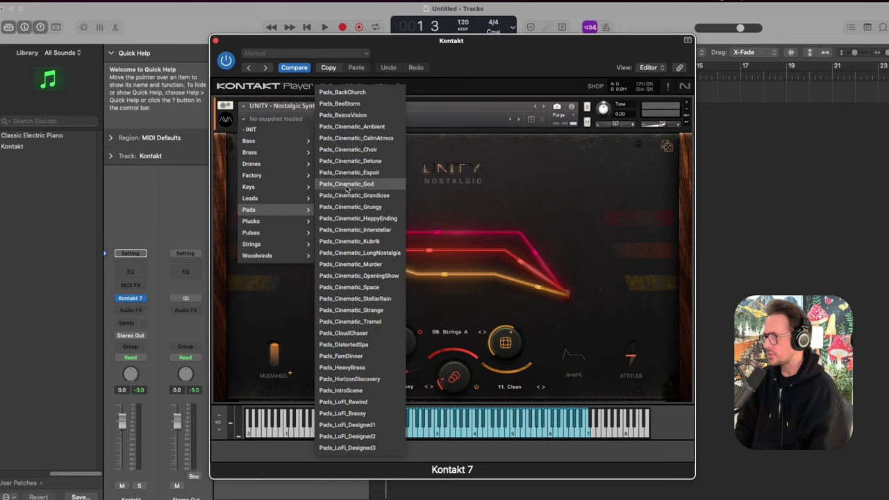
Step: Load the Pads_Cinematic_God snapshot in the synth and set the project tempo to 100
click(365, 184)
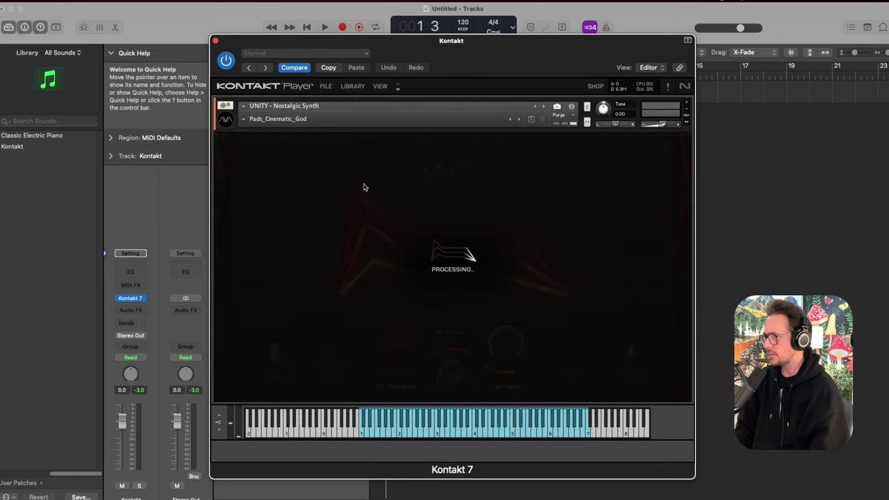
double_click(463, 23)
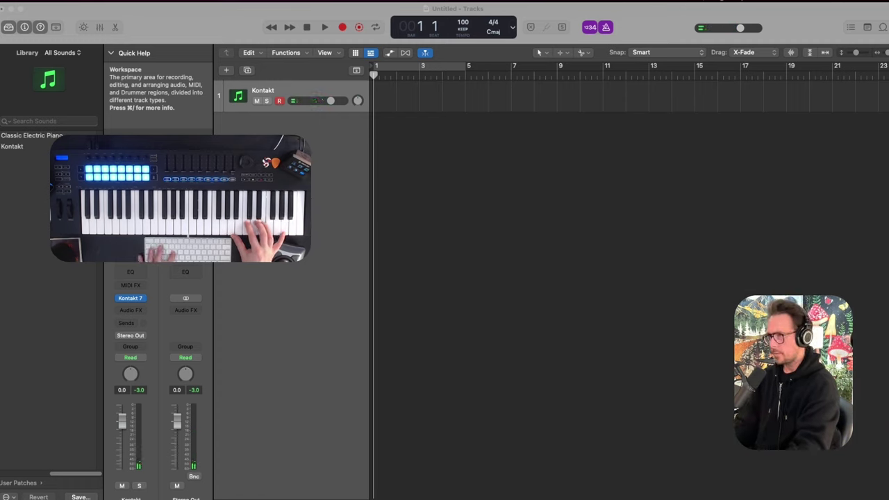
Step: Record the pad chord progression in separate takes starting at bars 1, 5 and 7
key(r)
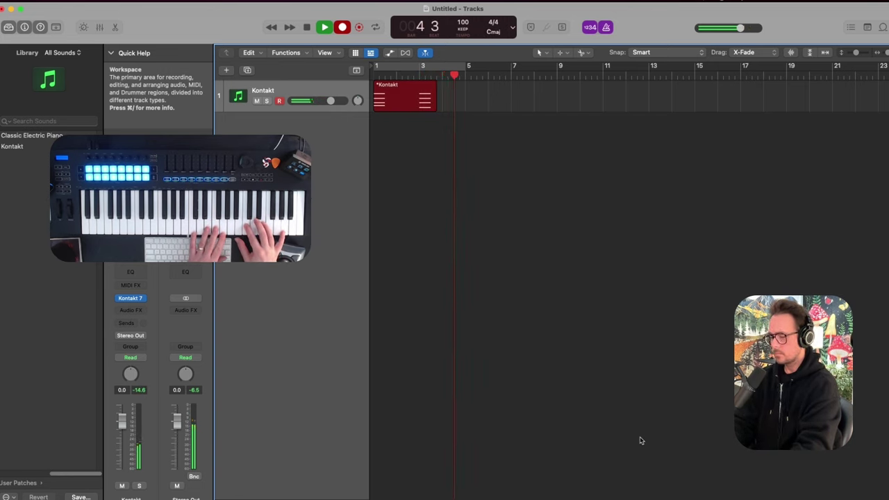
key(space)
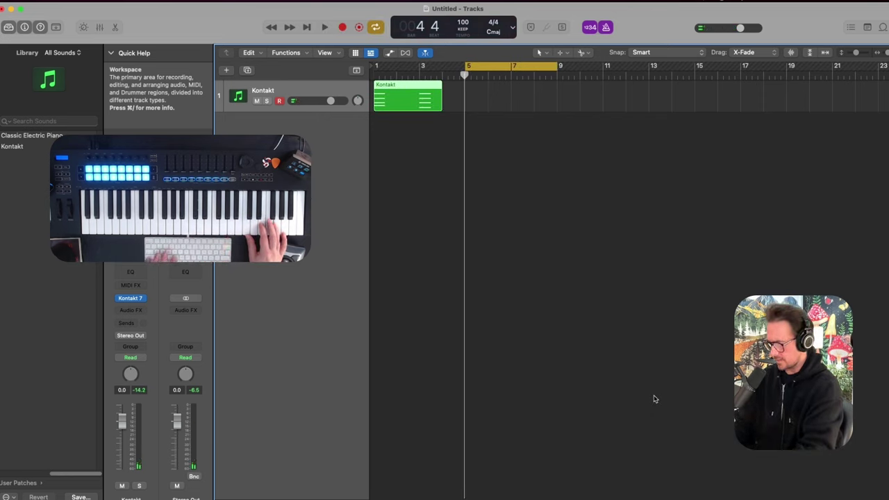
key(r)
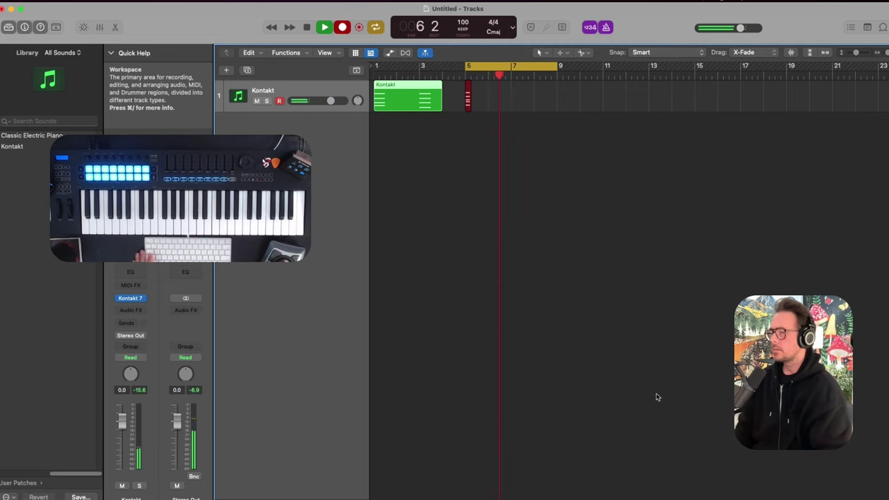
key(space)
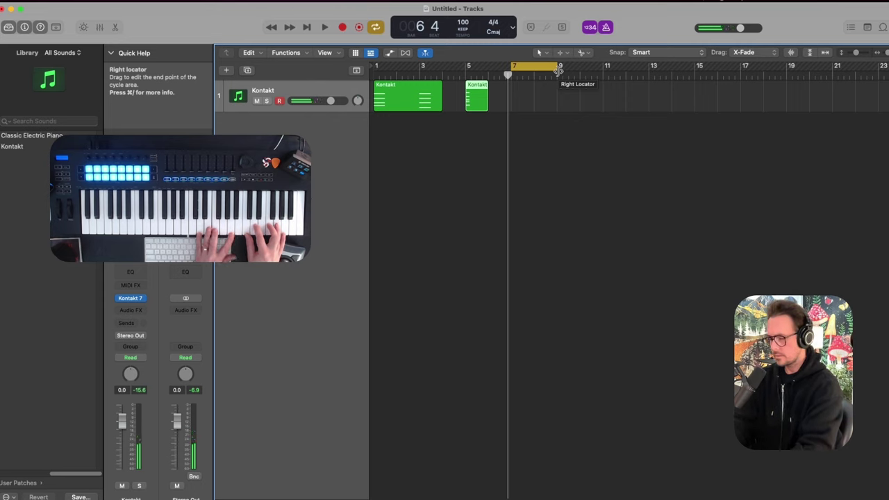
key(r)
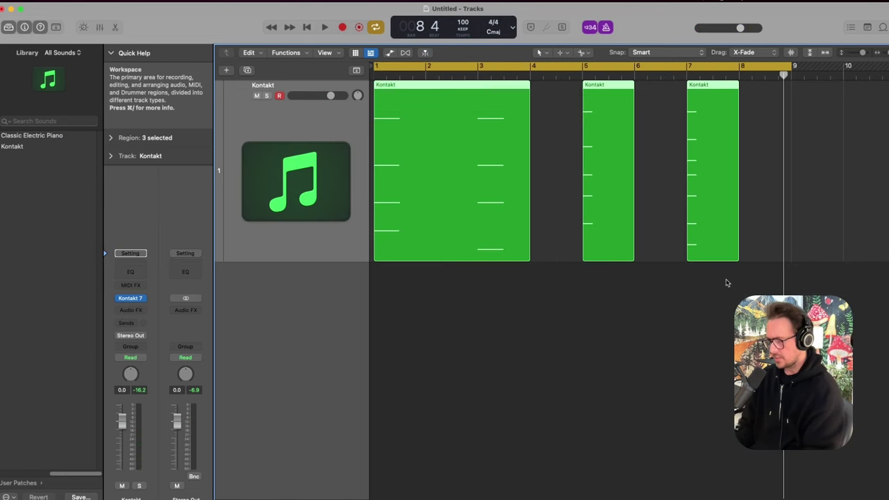
Step: Join the three chord regions and apply the Fixed Note Length transform to all their notes
key(super+j)
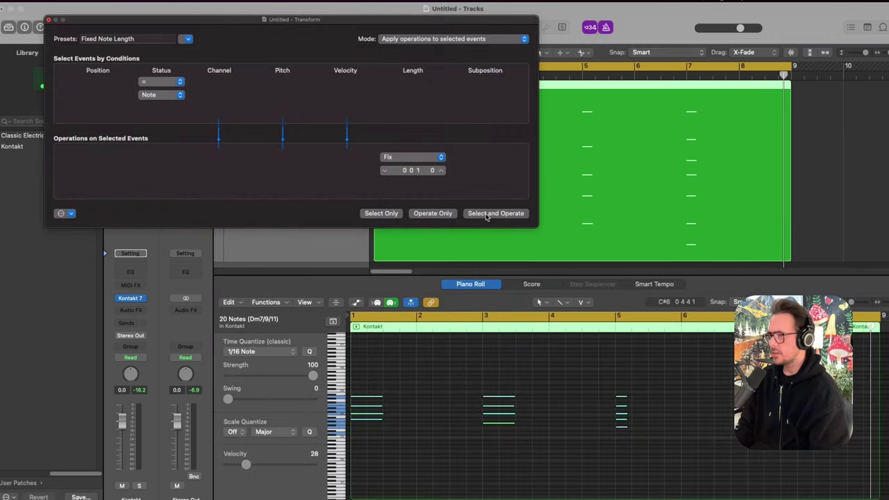
click(485, 215)
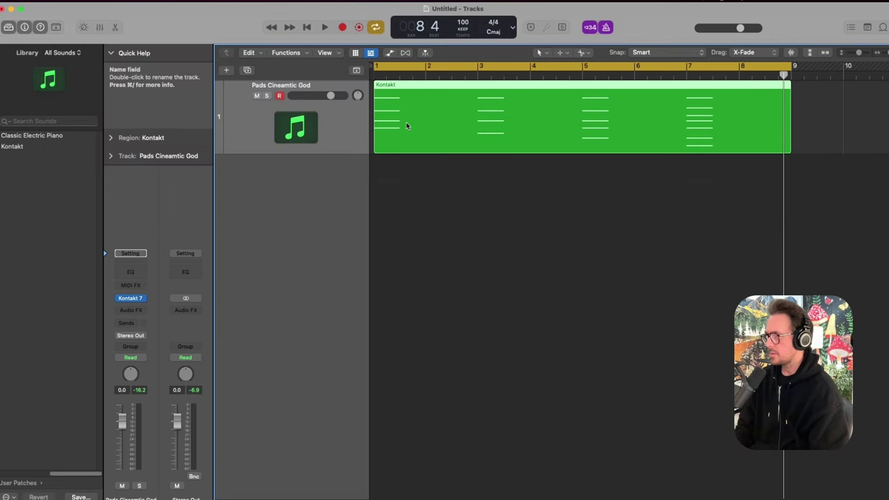
Step: Duplicate the pad track and load the Pads_Cinematic_Space snapshot in the new track's Kontakt instrument
key(super+d)
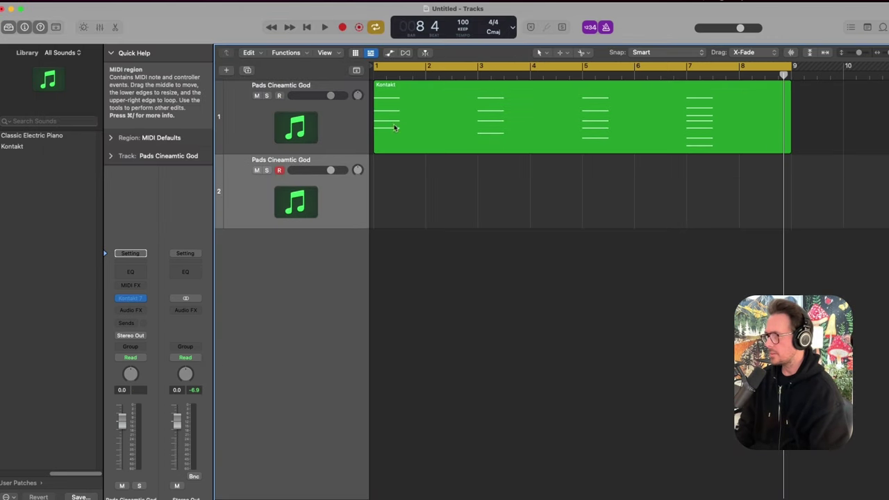
click(133, 300)
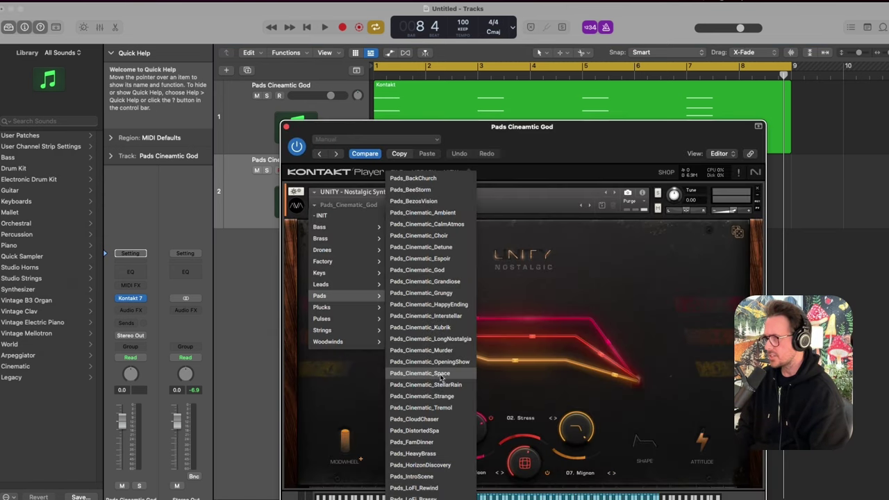
click(440, 377)
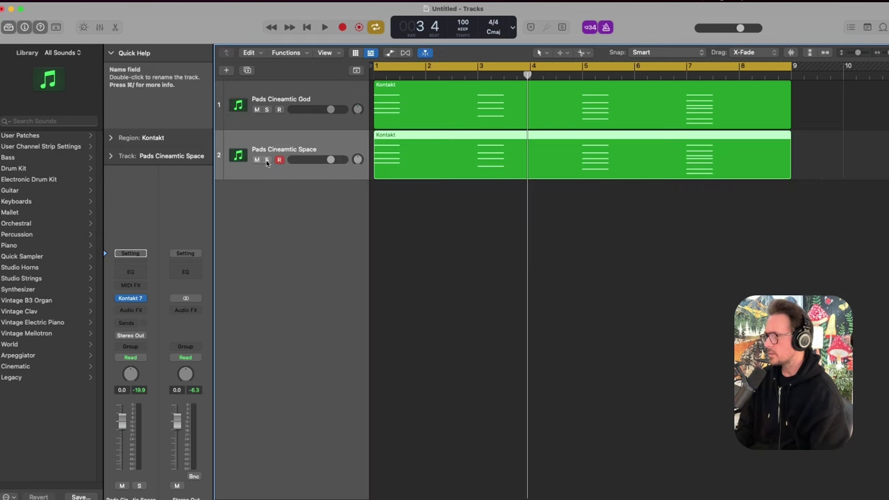
Step: Solo the Pads Cineamtic Space track and play its chord region
click(267, 161)
key(super+Down)
key(space)
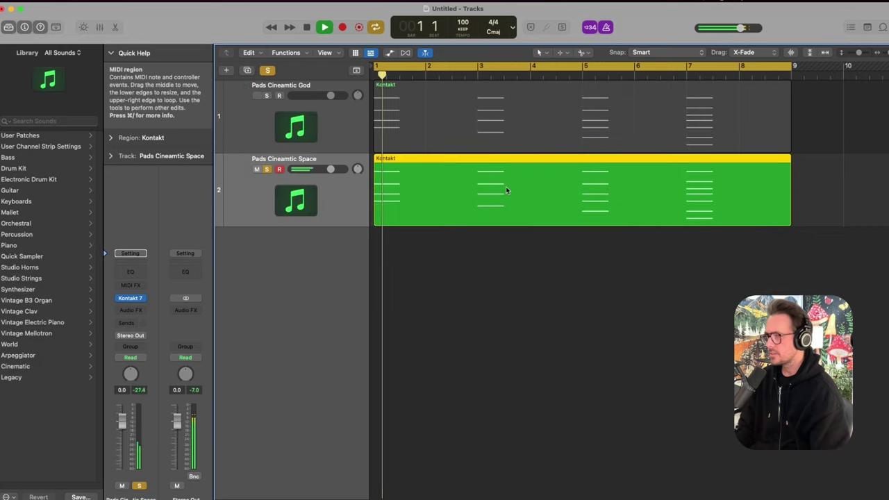
key(super+Right)
key(super+Down)
scroll(507, 190, left, 1)
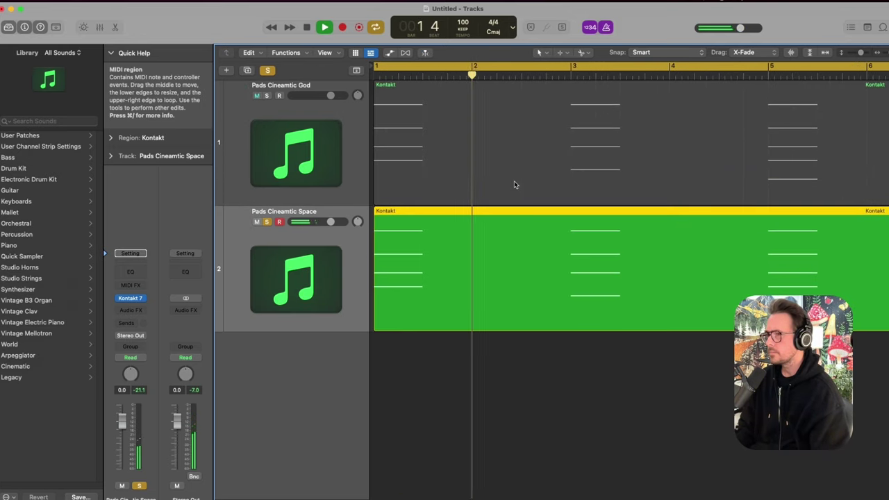
key(super+Left)
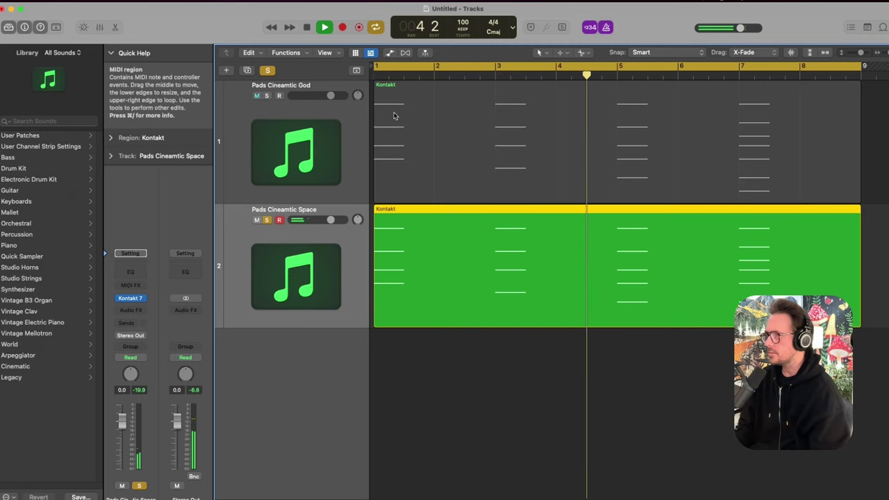
Step: Solo the Pads Cineamtic God track as well and lower its volume to balance the two pads
click(267, 95)
key(super+Up)
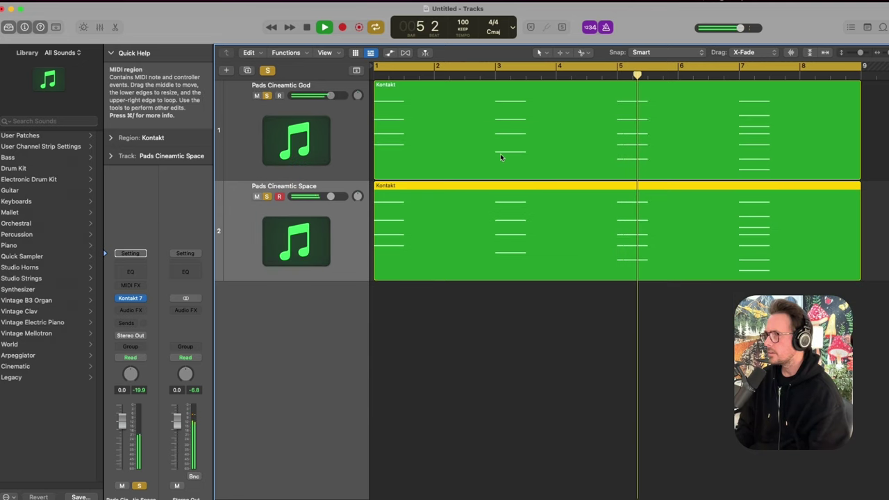
drag(330, 96, 310, 100)
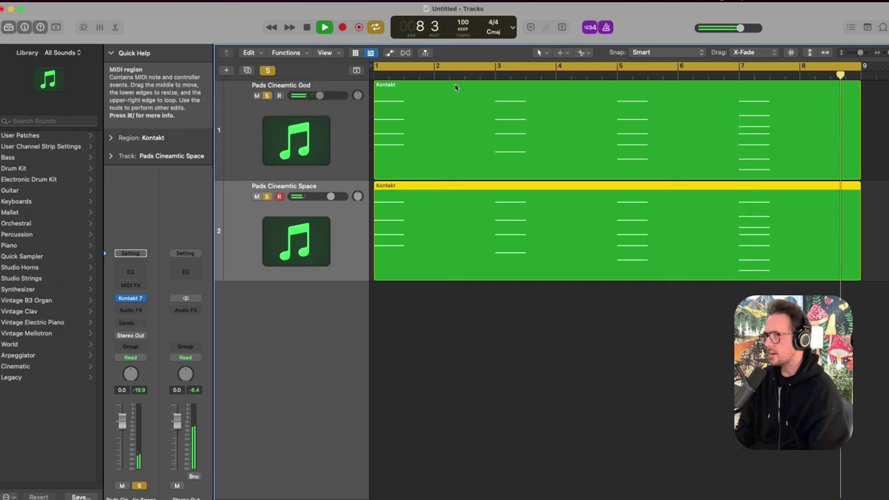
key(super+Up)
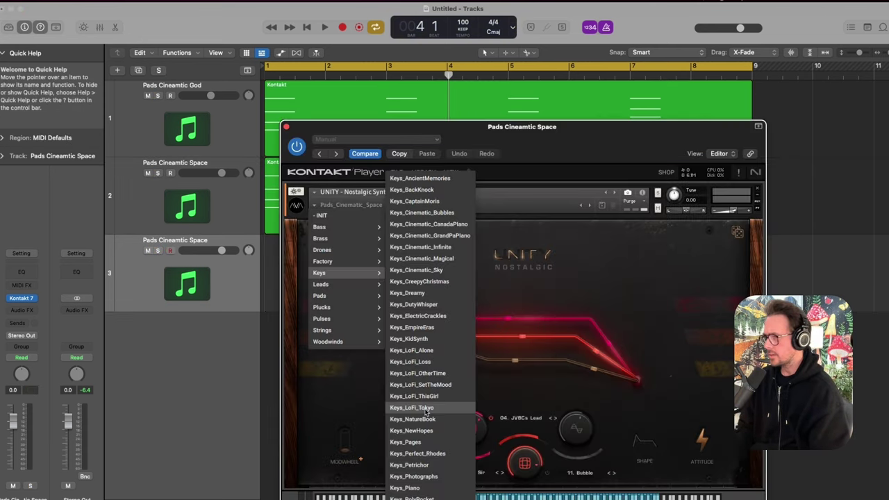
Step: Load the Keys_LoFi_Tokyo snapshot on the third track and record a two-bar keys pattern from bar 1
click(425, 408)
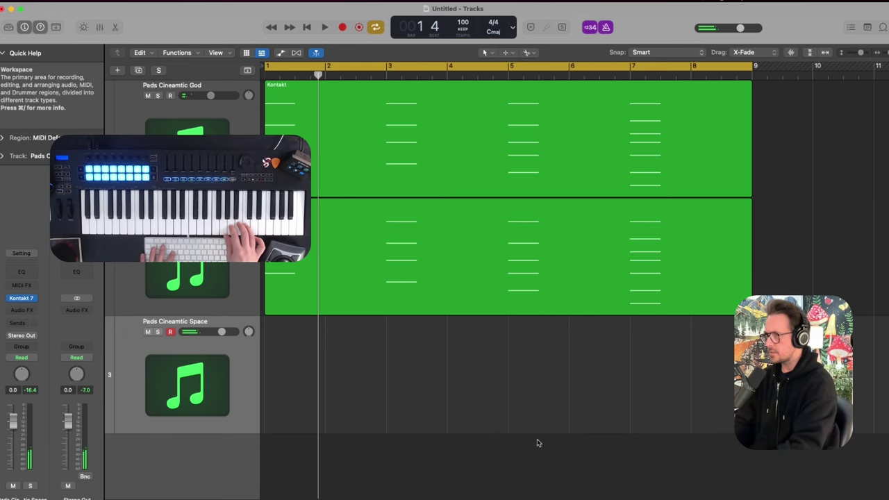
key(r)
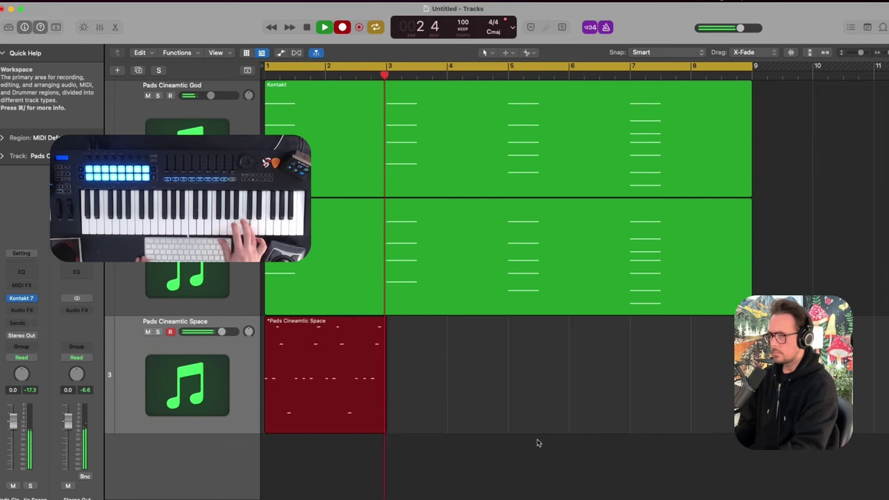
key(space)
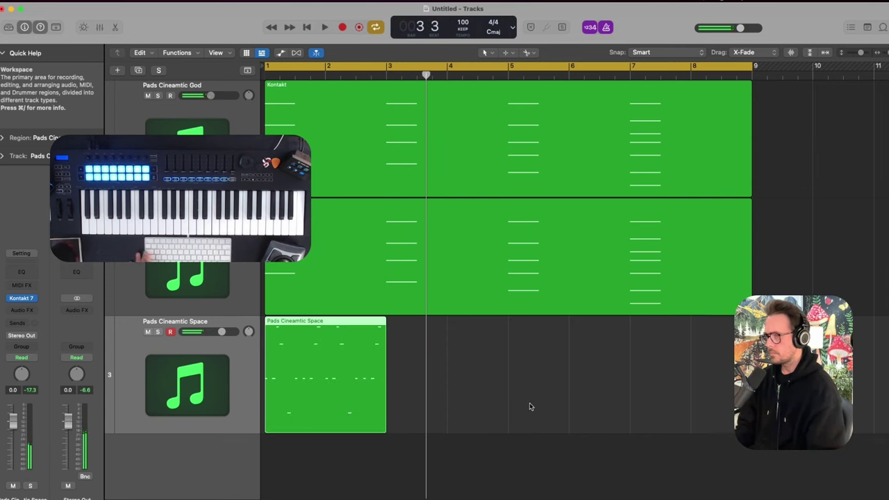
Step: Repeat the two-bar keys region three times to fill eight bars and play from the start
key(super+r)
key(super+r)
key(super+r)
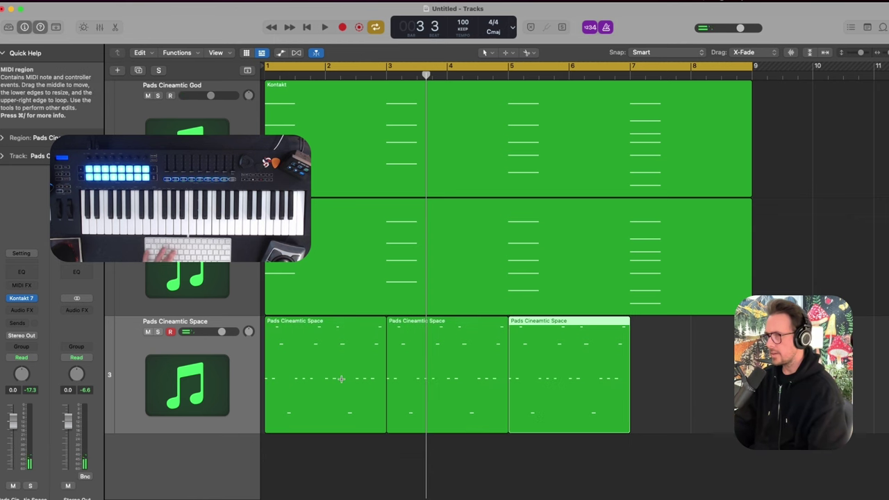
key(Return)
key(space)
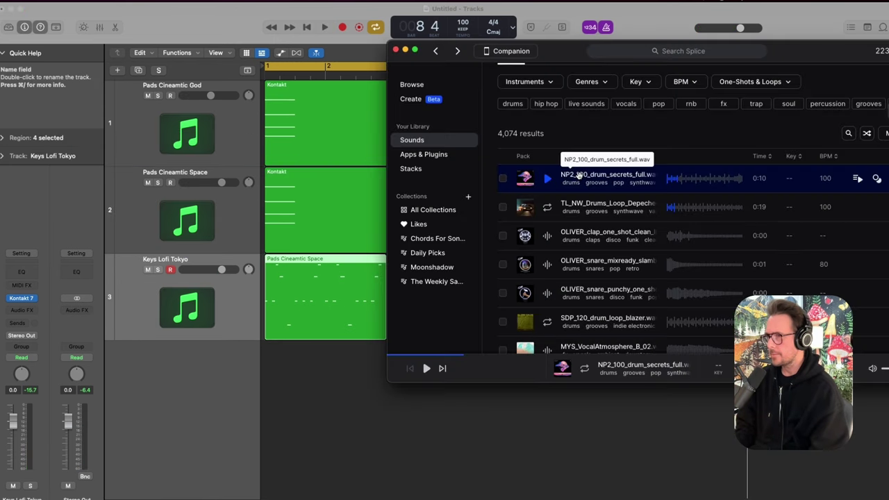
Step: Import the NP2_100_drum_secrets_full and TL_NW_Drums_Loop_Depeched_Dried_100 loops from Splice onto new tracks at bar 1
drag(583, 175, 264, 377)
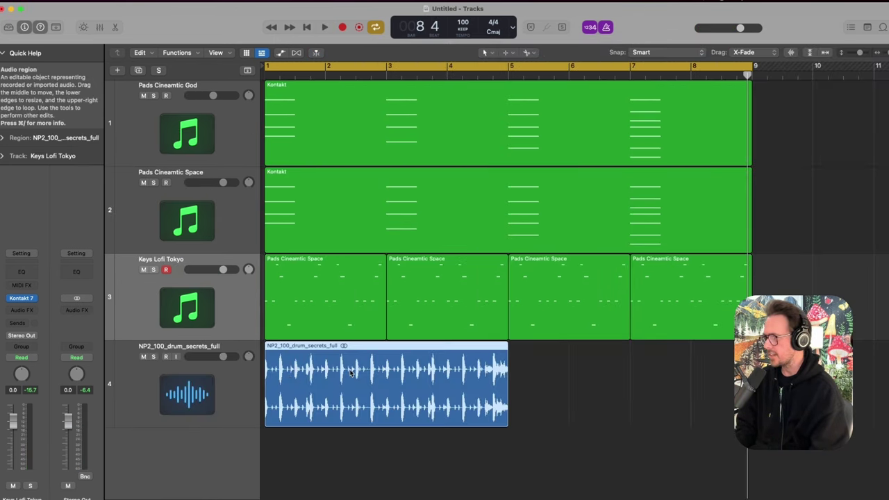
key(super+Tab)
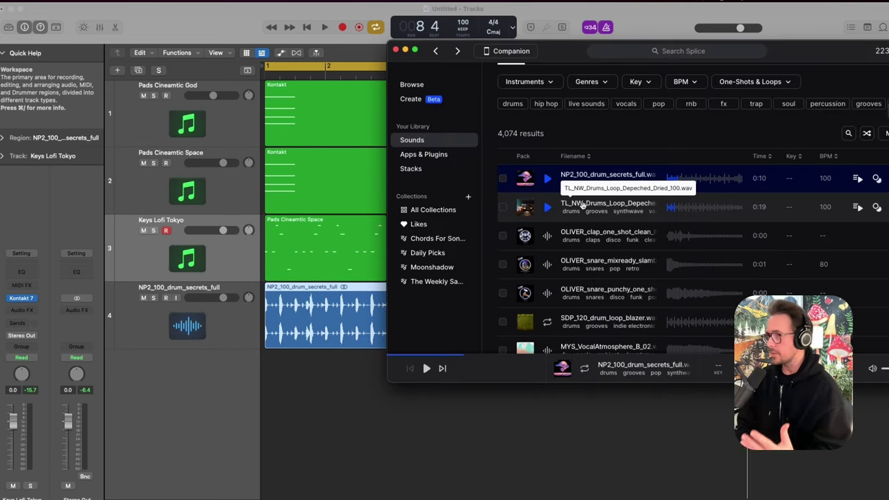
drag(582, 203, 425, 353)
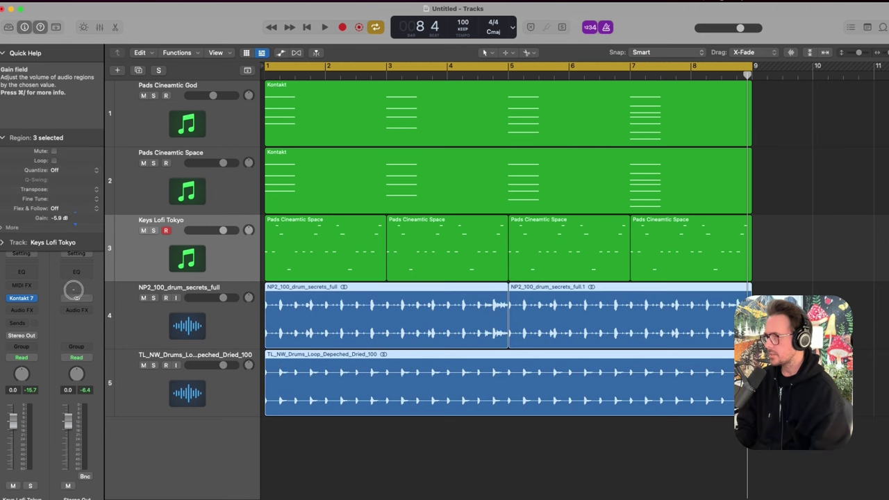
Step: Play the arrangement from the start to hear the drum loops together with the pads and keys
key(space)
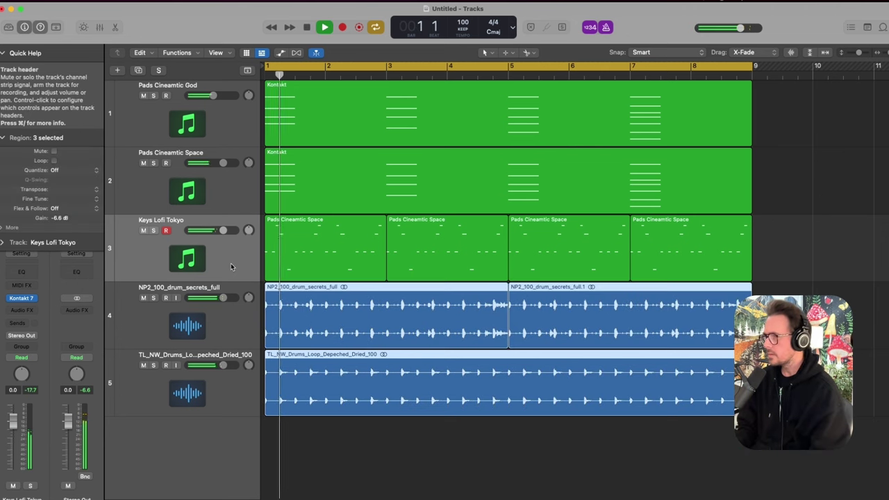
key(super+Up)
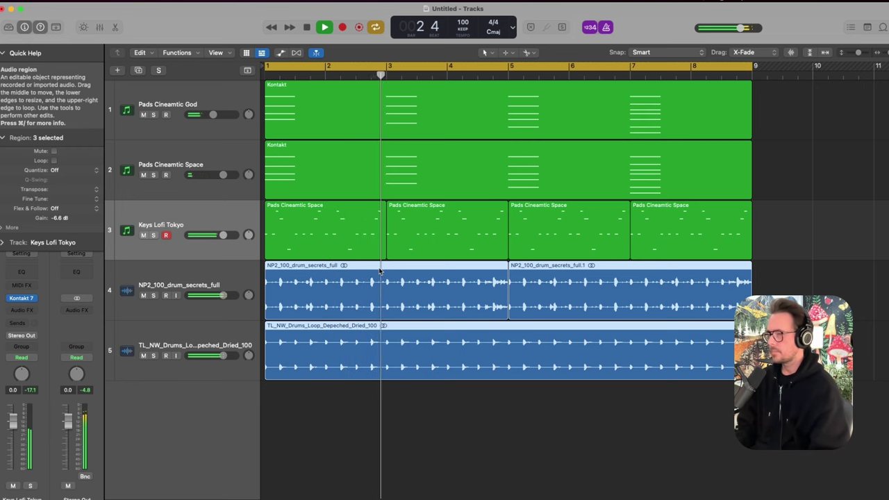
key(space)
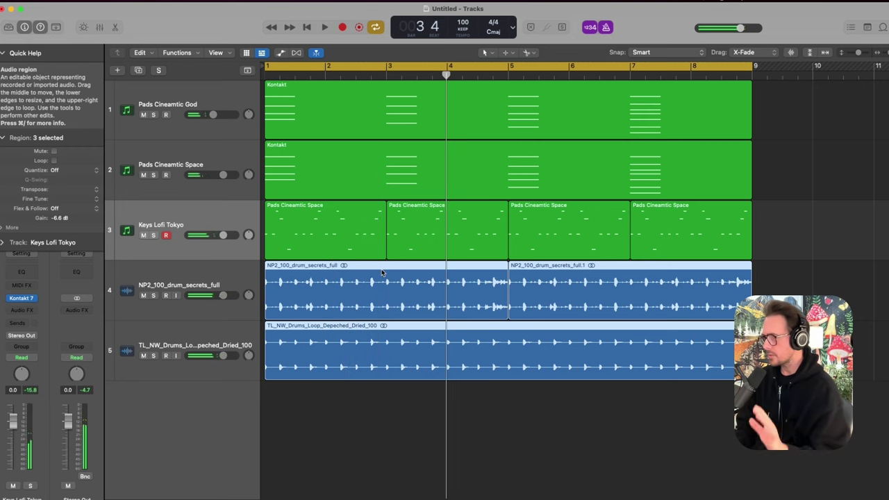
Step: Load the 003 AT BASS - Beefcake preset in Serum on track 6, record a short bass note and close the plug-in window
key(super+Up)
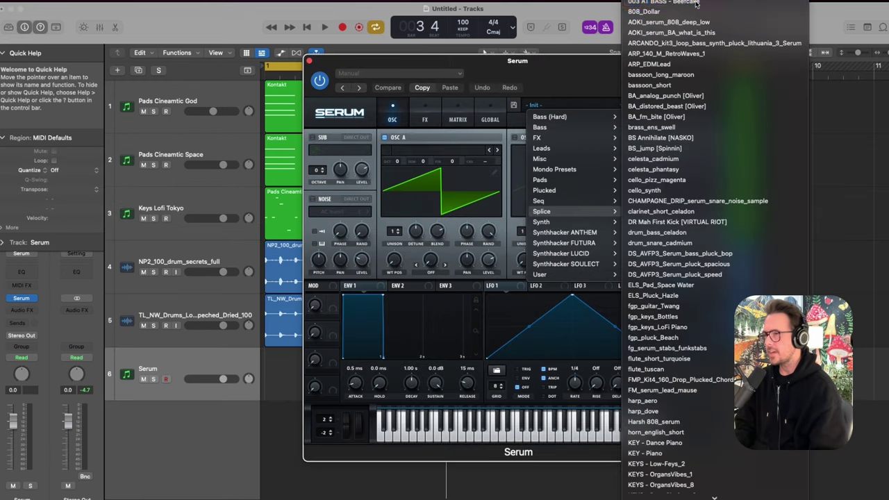
click(696, 3)
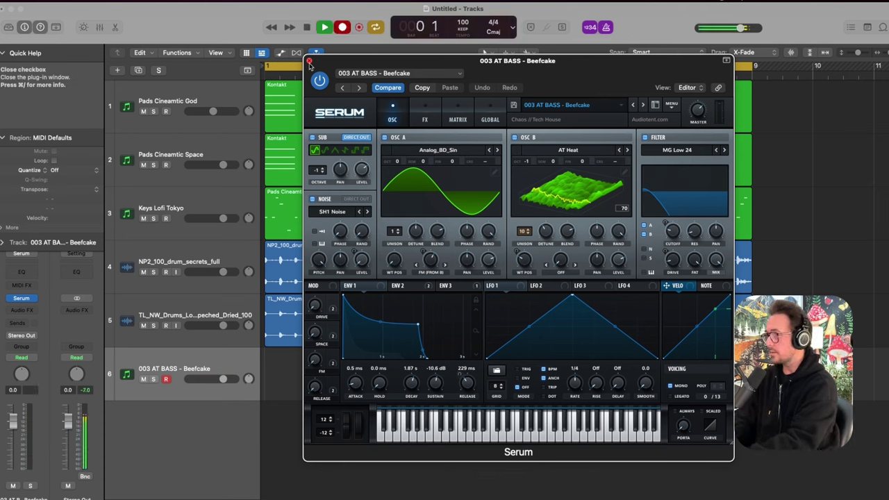
key(space)
click(309, 61)
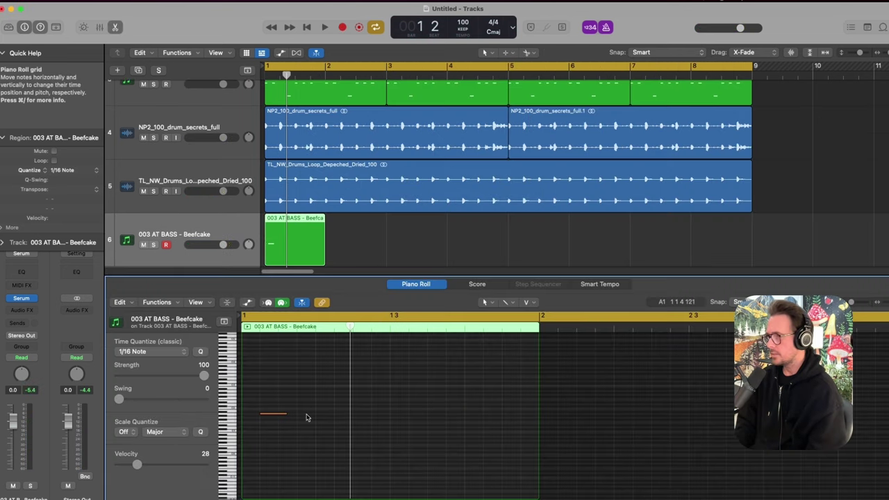
Step: Copy the A1 bass note into evenly repeated short notes filling bar 1 and play it back
mouse_move(276, 419)
mouse_down()
mouse_move(244, 413)
mouse_move(280, 413)
mouse_up()
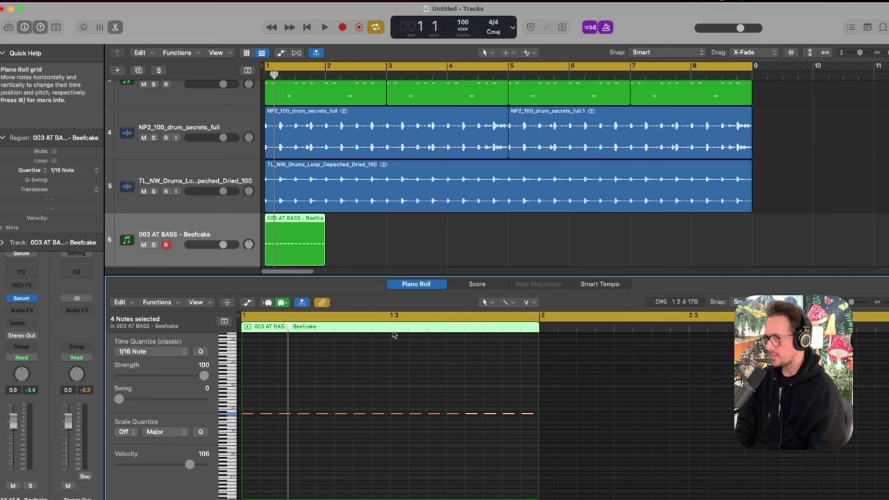
key(space)
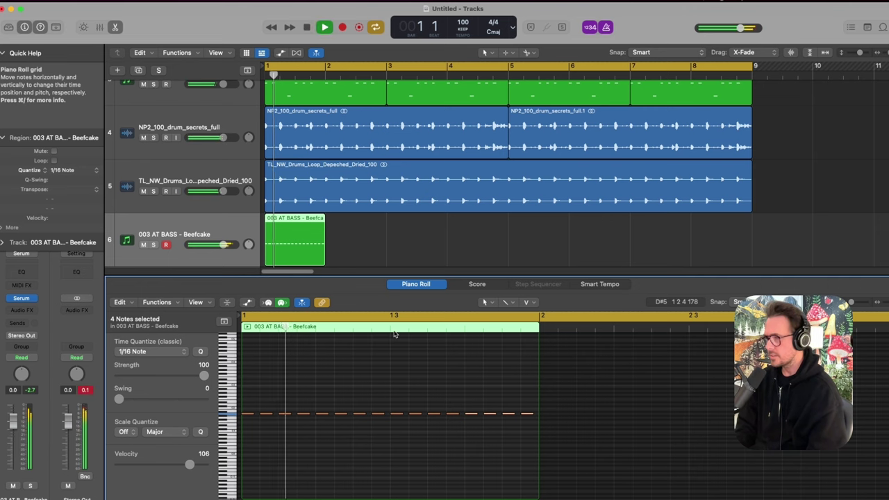
key(space)
Step: Raise the last two bass notes of bar 1, the final one to C2, and play the phrase
scroll(496, 400, right, 2)
click(490, 399)
scroll(490, 399, right, 1)
scroll(490, 398, right, 1)
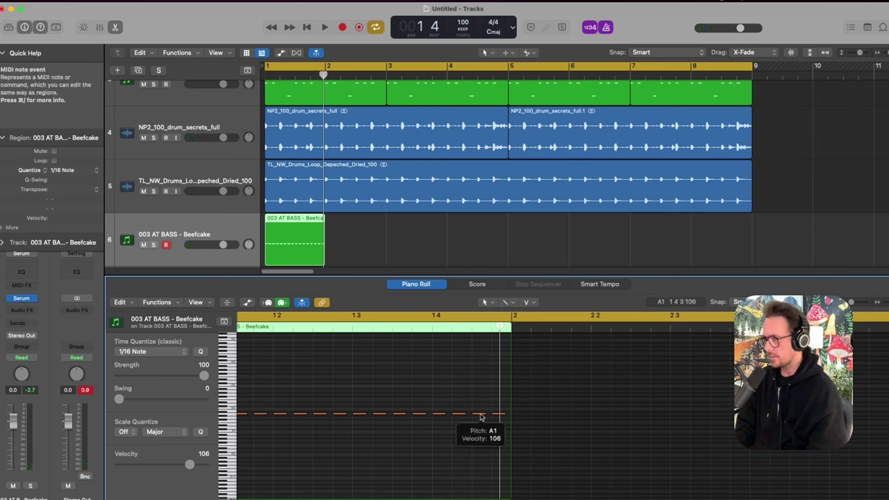
drag(480, 415, 498, 411)
key(space)
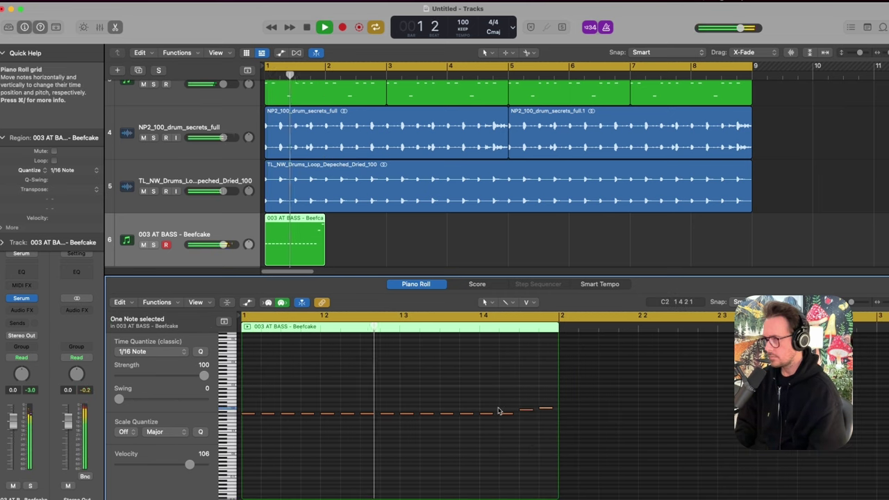
key(space)
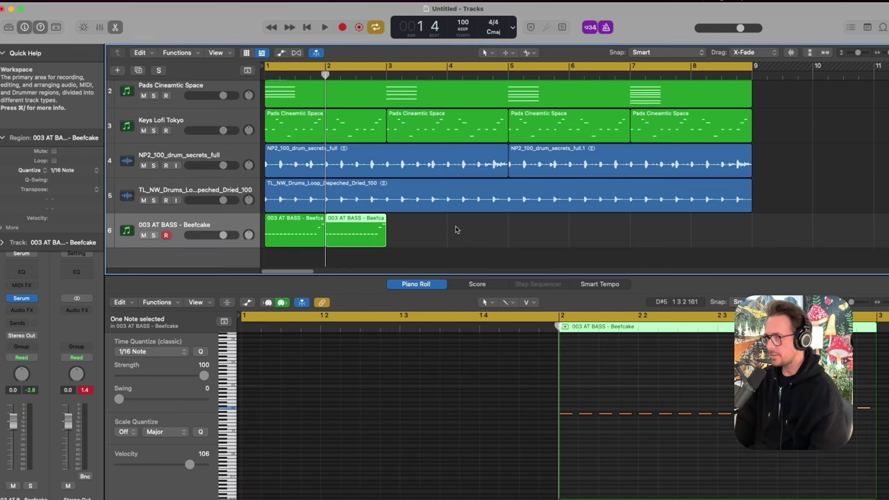
Step: Repeat the two bass regions into bars 3 and 4 and lower their repeated low notes to G1
scroll(464, 230, down, 2)
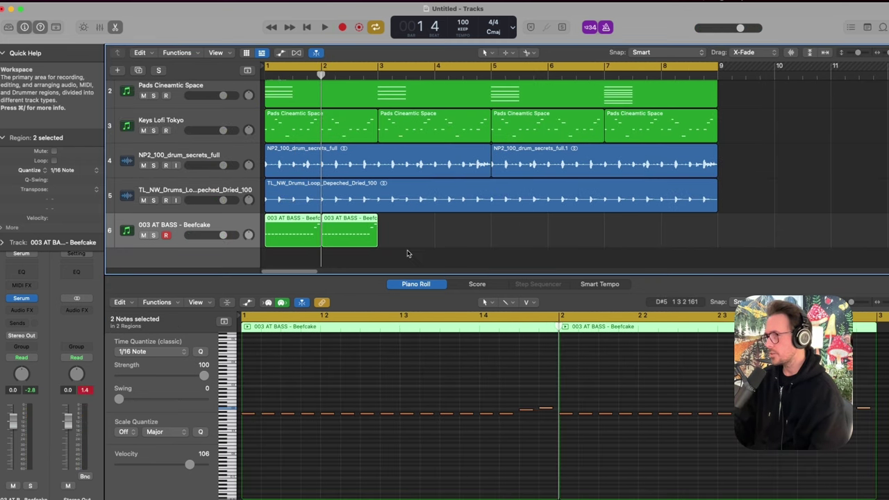
key(super+r)
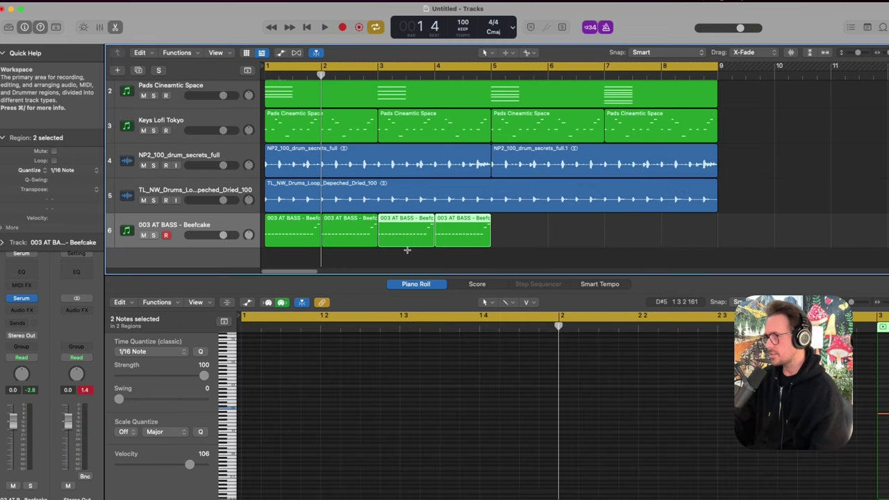
double_click(459, 236)
double_click(454, 273)
drag(346, 419, 345, 422)
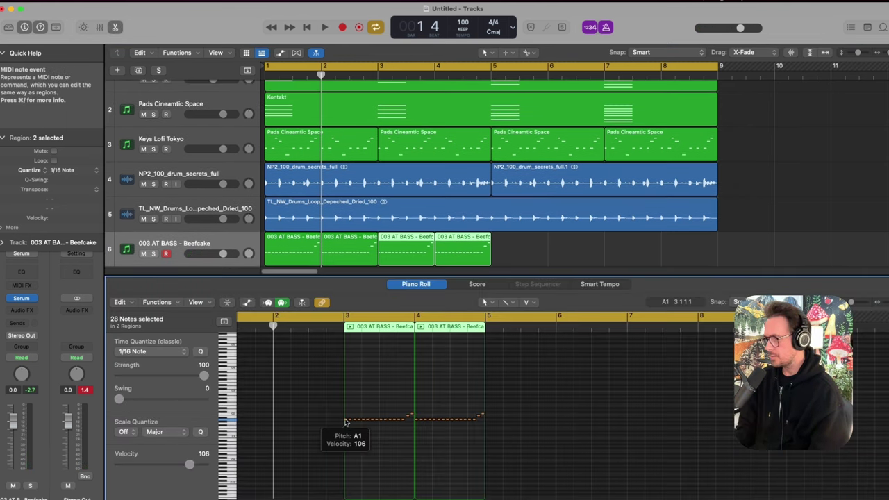
click(345, 420)
drag(345, 420, 343, 423)
Step: Repeat the bass pair into bars 5–6 with its low notes at F1, and into bars 7–8 with them lower still
scroll(538, 246, down, 2)
key(super+r)
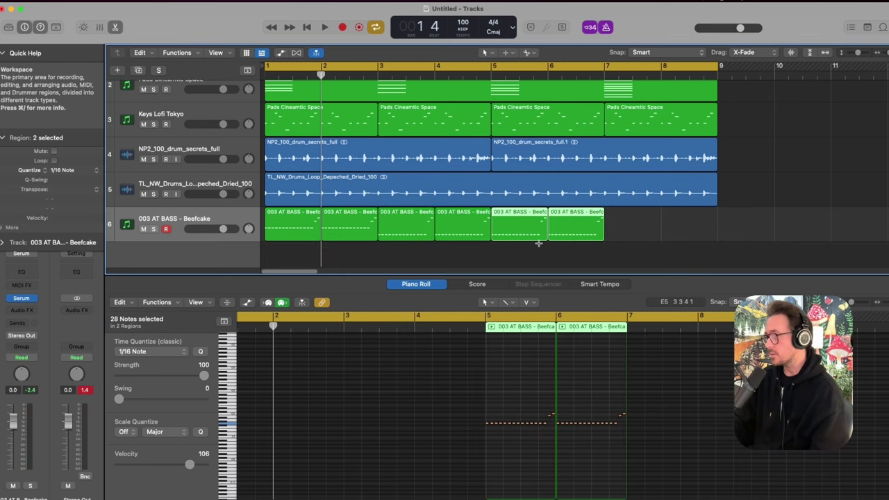
click(486, 423)
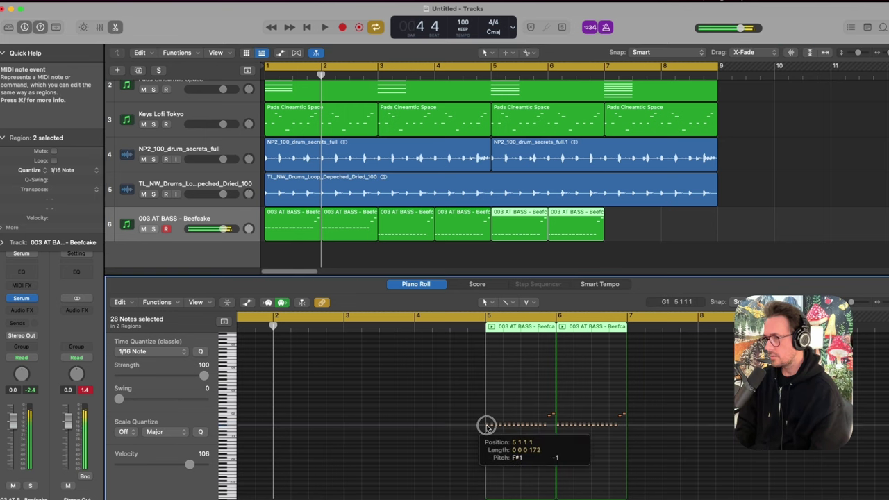
key(super+r)
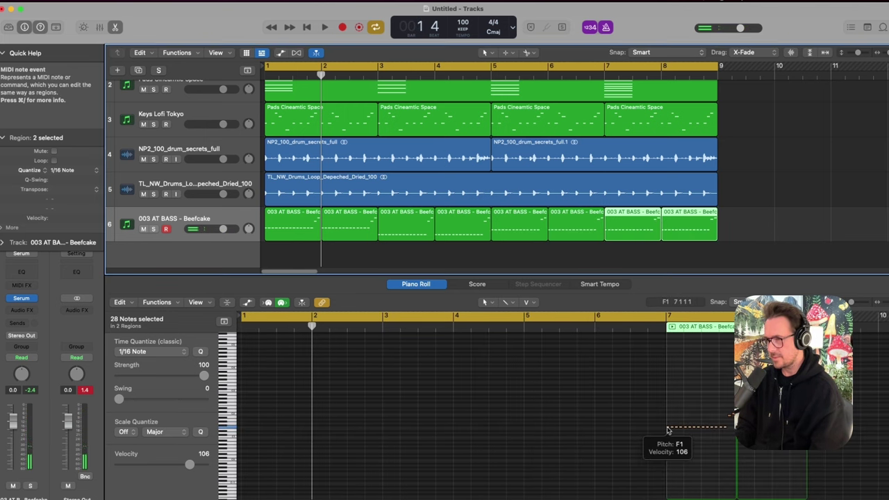
drag(667, 431, 666, 434)
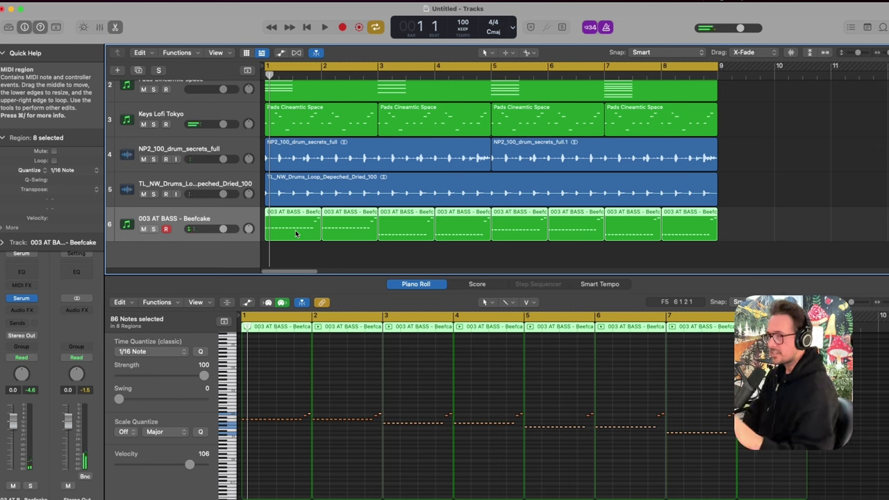
Step: Play the arrangement from the start to hear the eight-bar bass line with the other tracks
key(space)
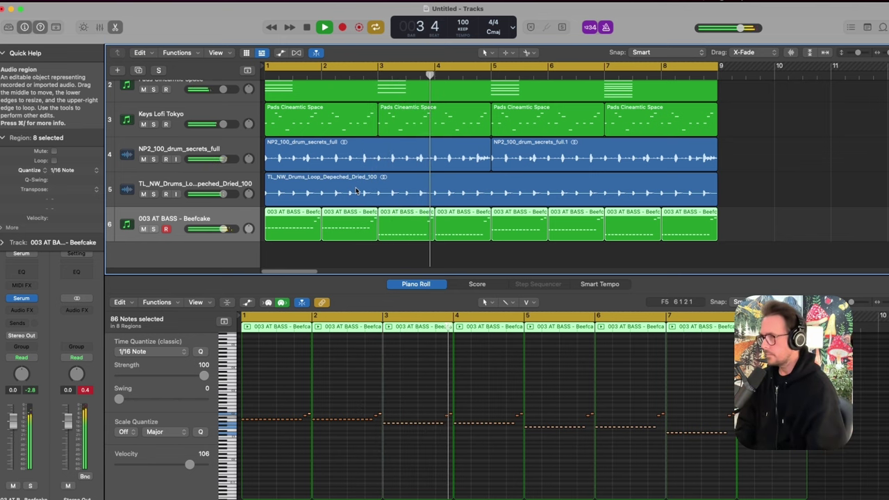
scroll(356, 193, up, 3)
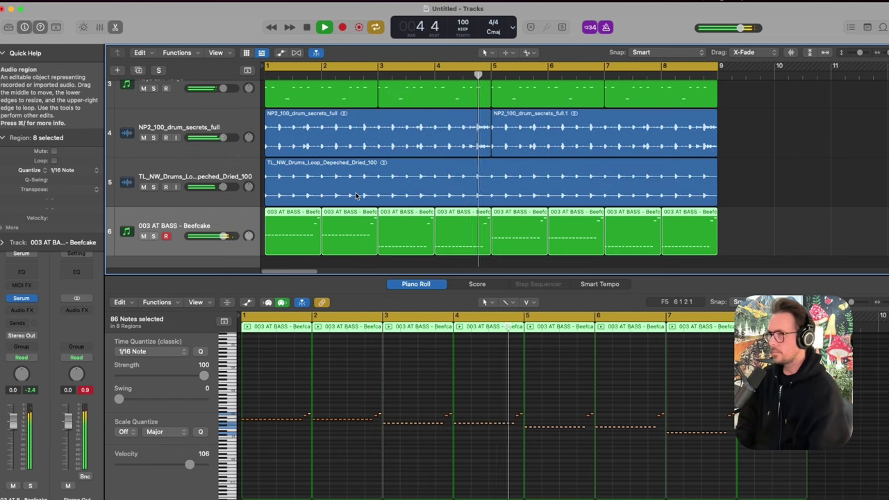
scroll(356, 194, down, 2)
scroll(355, 196, up, 1)
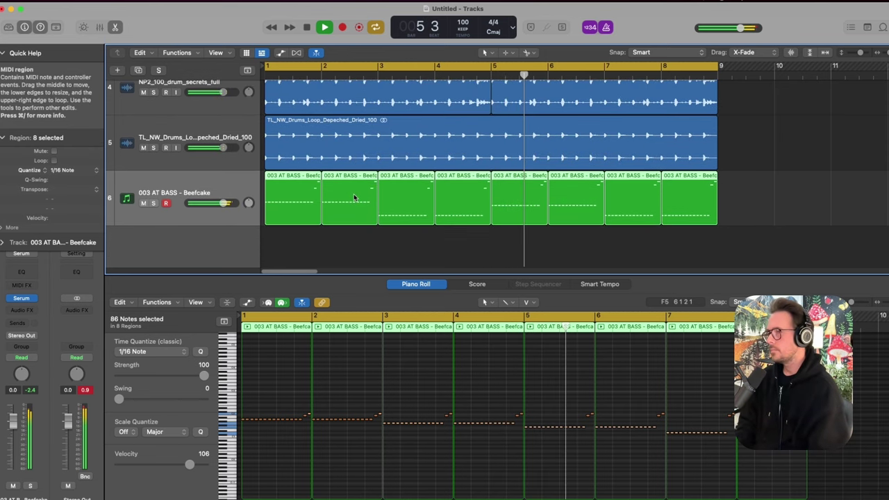
key(space)
Step: Lower the bass track's volume to -5.5 dB and insert a stereo Kickstart 2 effect on it
drag(224, 203, 206, 204)
click(21, 310)
mouse_move(42, 377)
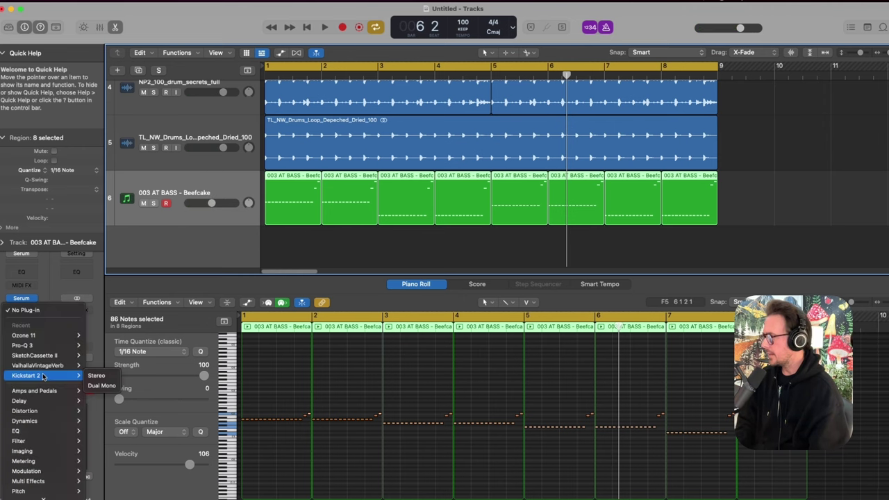
click(97, 376)
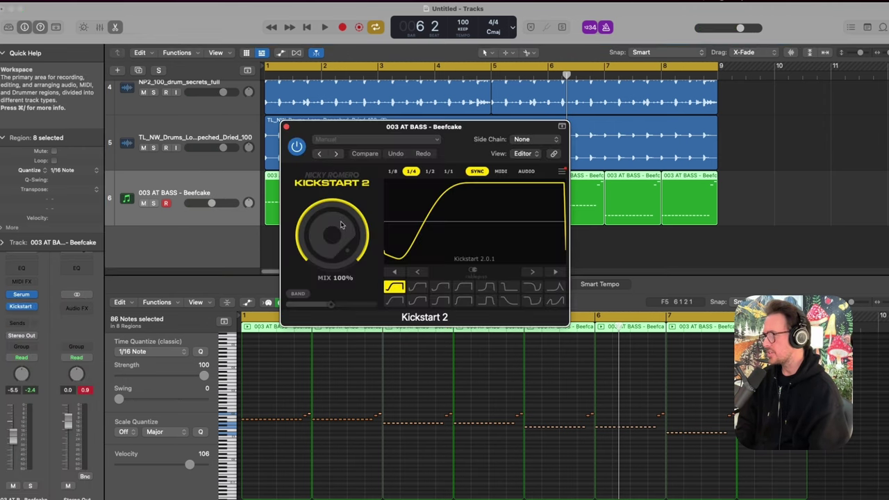
Step: Reduce the Kickstart 2 mix amount during playback, and close the plug-in and the note editor
key(space)
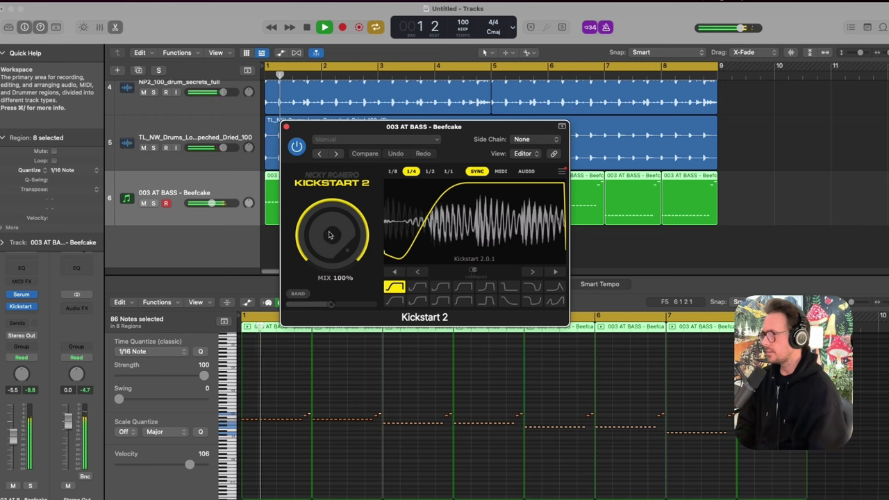
drag(327, 236, 326, 253)
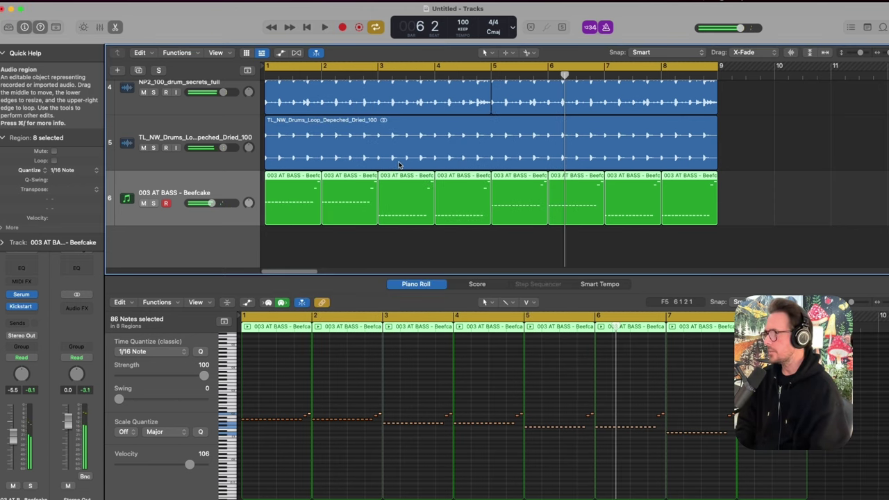
key(e)
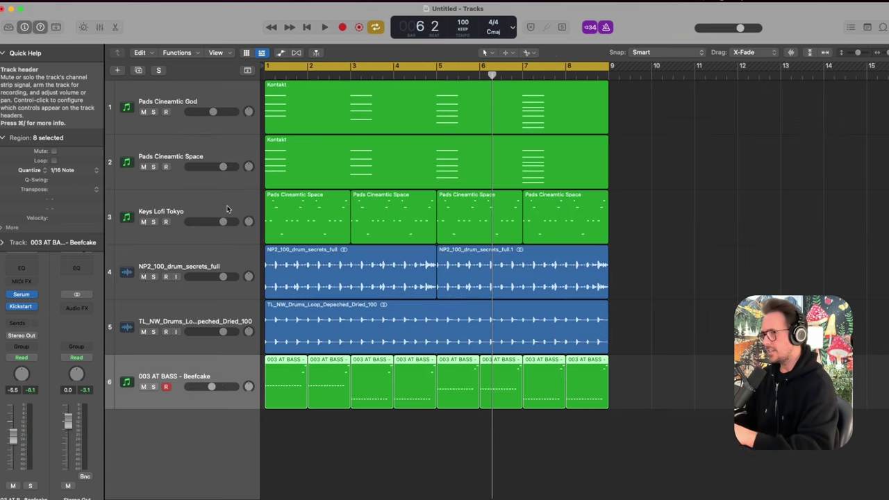
Step: Duplicate the Keys Lofi Tokyo track and open the Kontakt 7 instrument on the new track
click(227, 208)
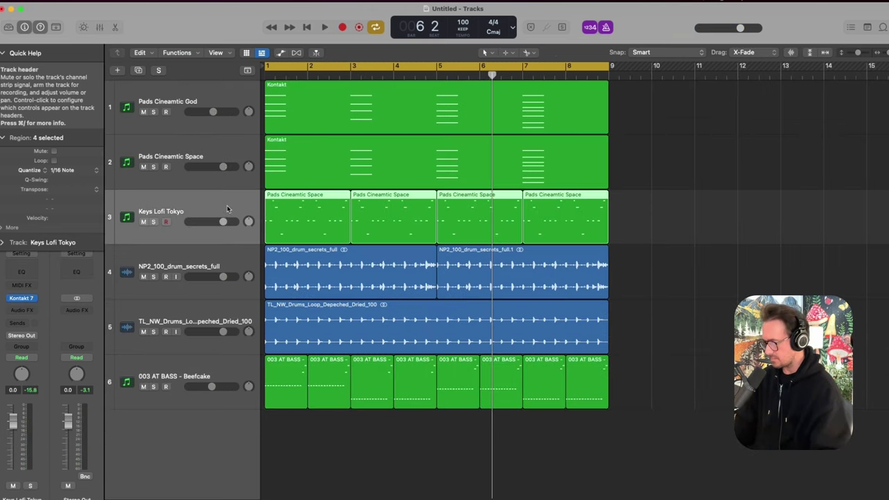
key(super+d)
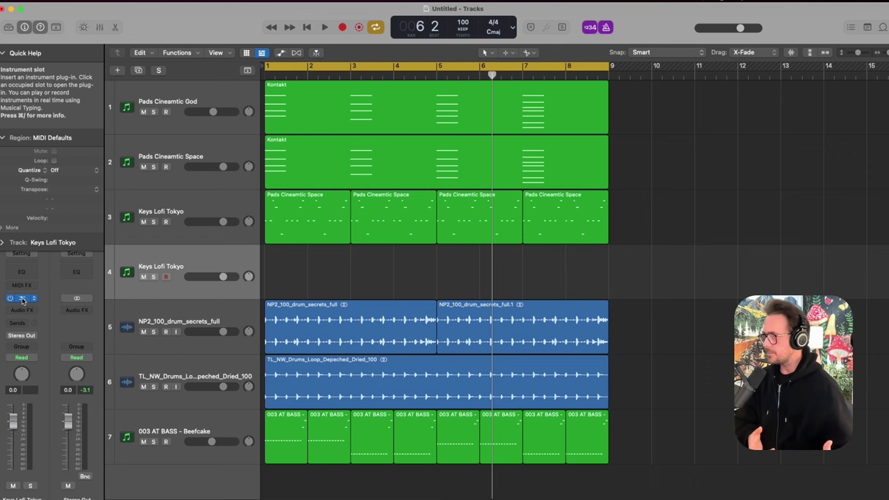
click(23, 300)
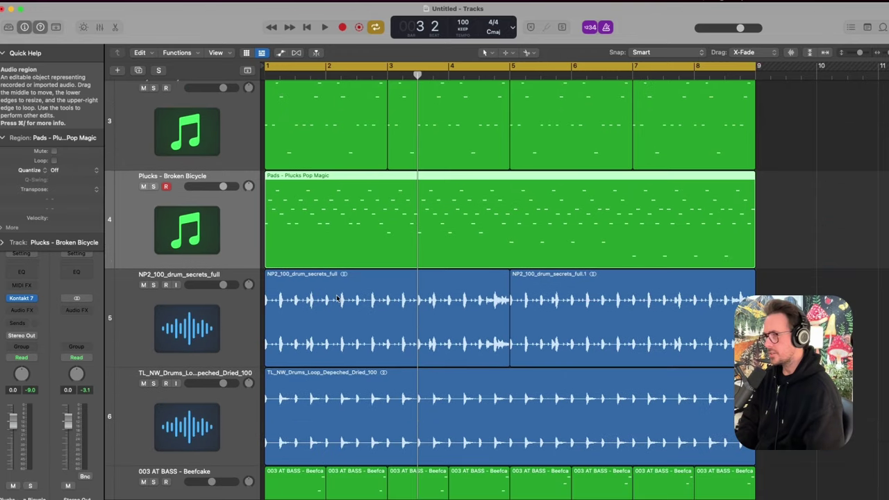
Step: Play the arrangement from the start and examine the pluck region's notes across all eight bars
key(space)
scroll(338, 297, up, 1)
scroll(338, 297, right, 2)
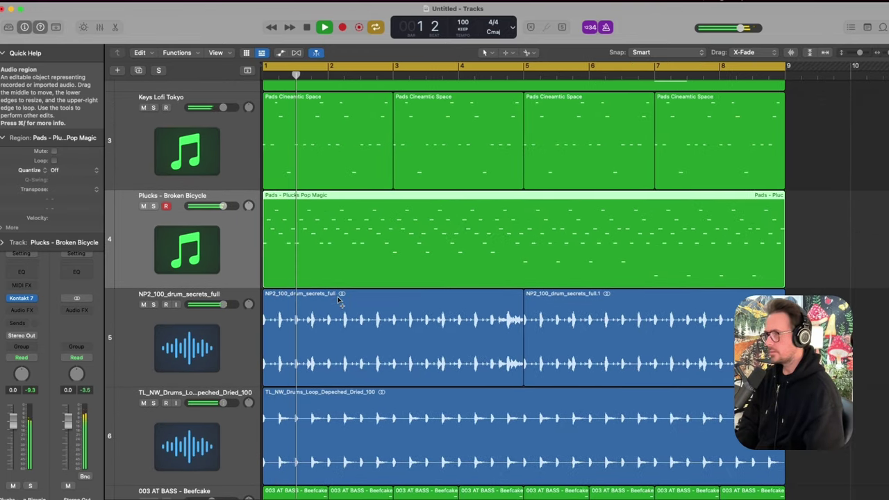
double_click(366, 243)
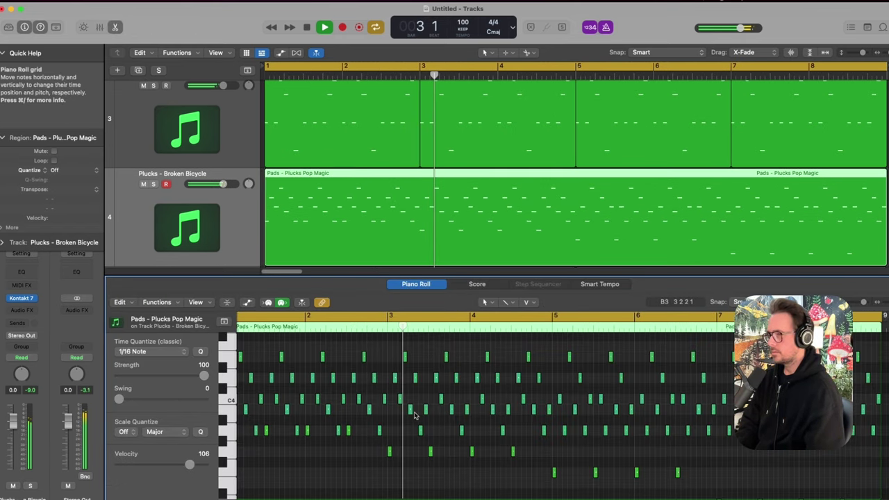
scroll(415, 415, right, 2)
scroll(431, 417, right, 1)
scroll(431, 415, right, 1)
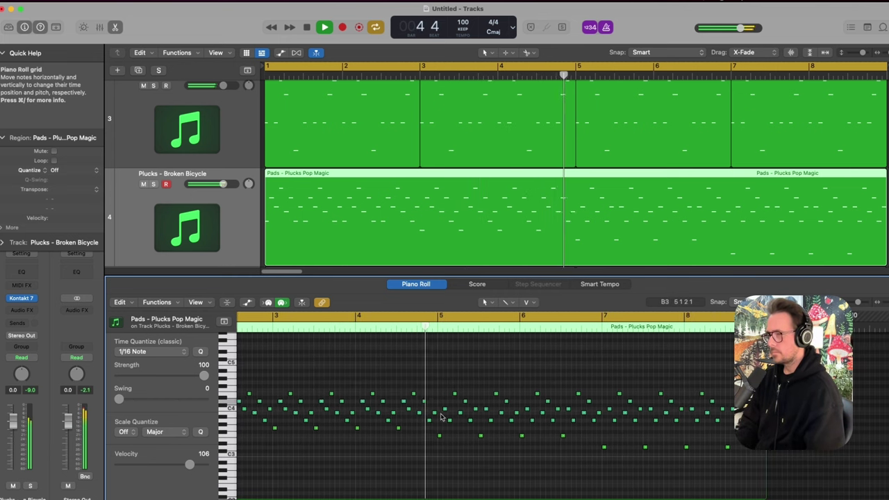
scroll(438, 416, right, 2)
scroll(442, 417, right, 3)
scroll(442, 416, right, 1)
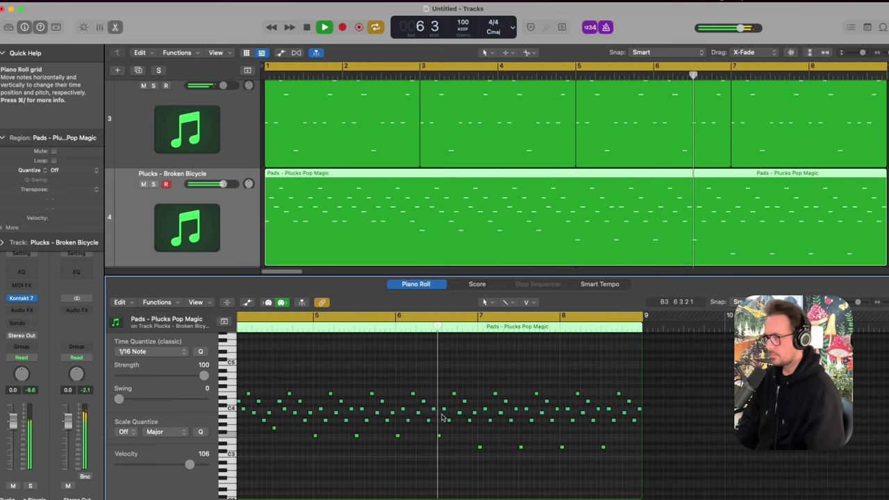
scroll(444, 416, right, 1)
Step: Lower the Plucks - Broken Bicycle track's volume to -4.3 dB and check the levels in the mixer
drag(225, 189, 203, 186)
key(super+Up)
scroll(362, 180, down, 1)
key(space)
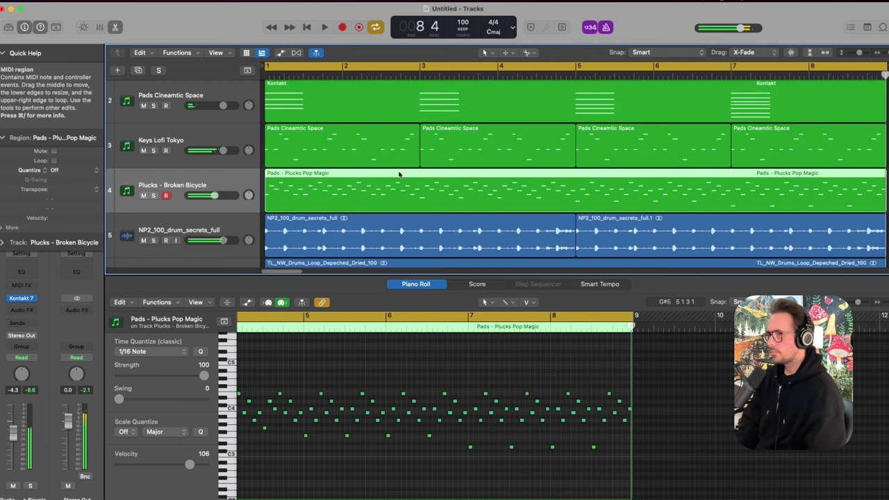
key(x)
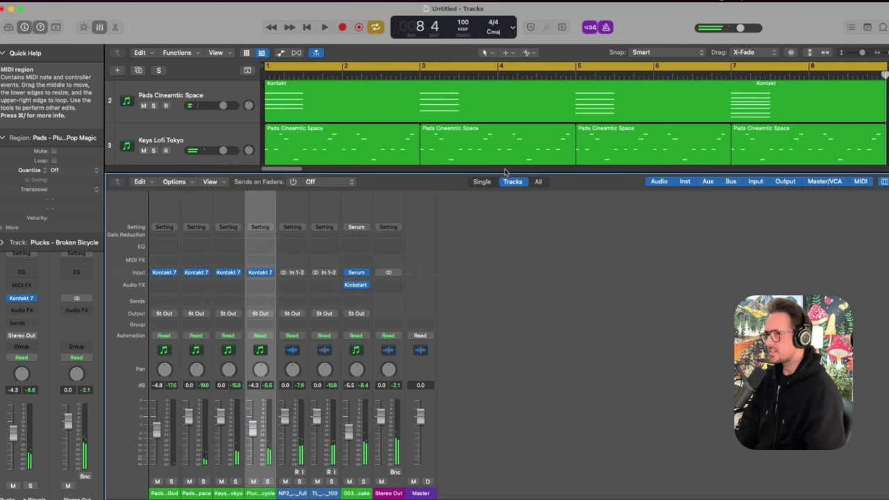
key(x)
key(z)
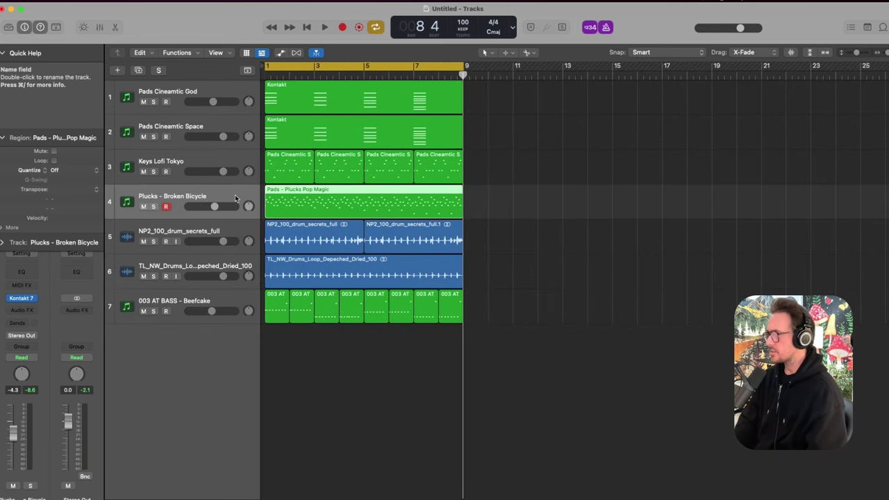
Step: Duplicate the Plucks - Broken Bicycle track, load the Plucks_Cinematic_Lastofus preset on the copy and close the plug-in window
key(super+d)
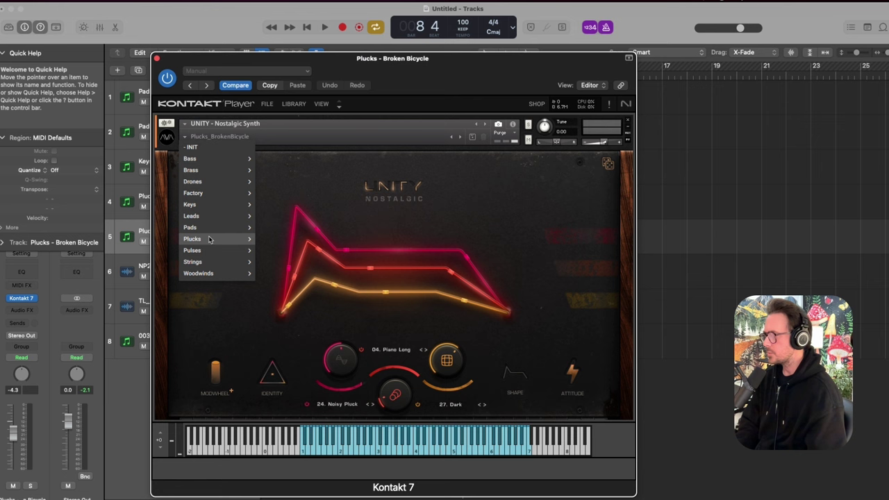
mouse_move(209, 239)
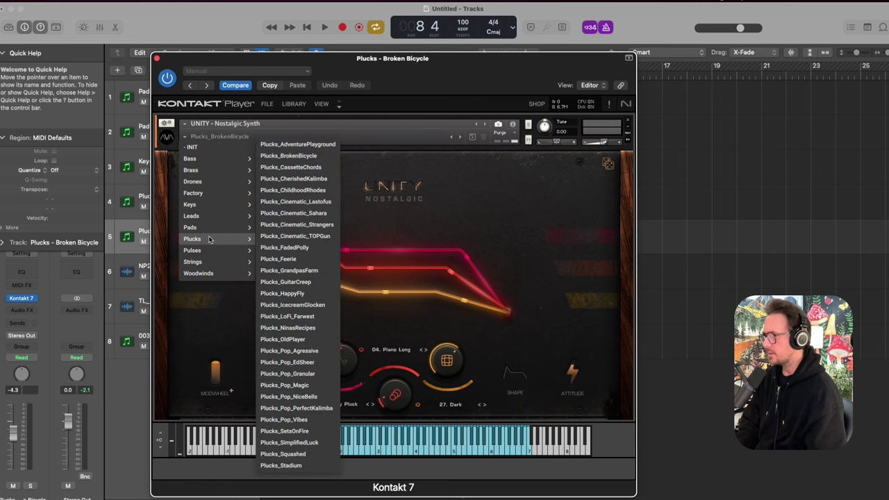
click(295, 202)
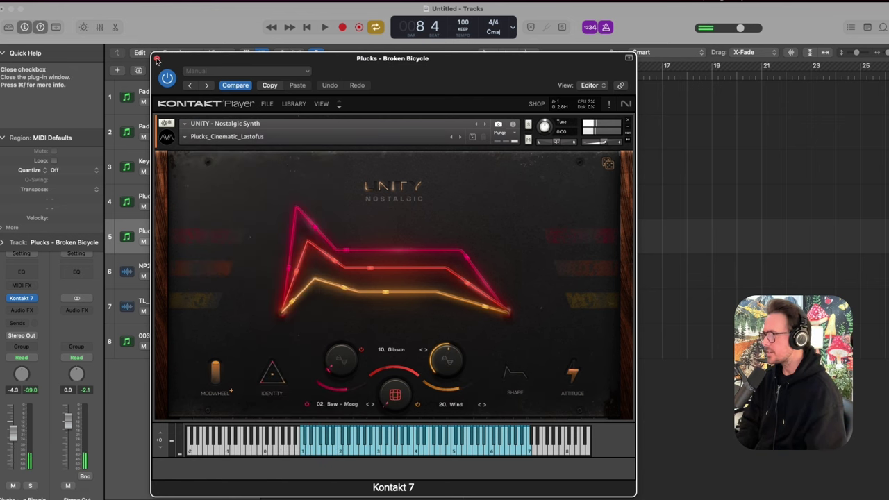
click(157, 58)
Step: Copy the eight-bar pluck region onto the new track 5 and solo that track during playback
mouse_move(287, 210)
mouse_down()
mouse_move(292, 232)
mouse_move(284, 224)
mouse_up()
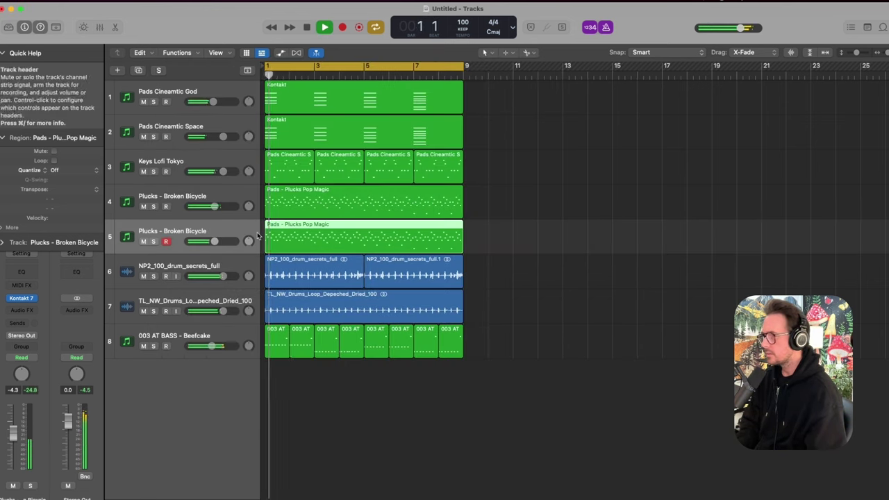
click(154, 241)
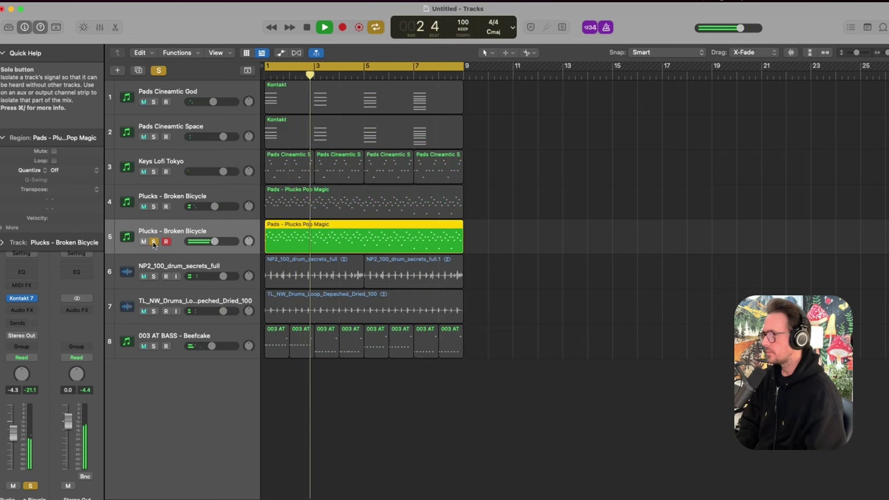
Step: Solo the first Plucks - Broken Bicycle track alongside its copy and lower its volume slightly to balance the two layers
click(153, 206)
mouse_move(213, 206)
mouse_down()
mouse_move(197, 206)
mouse_move(212, 206)
mouse_up()
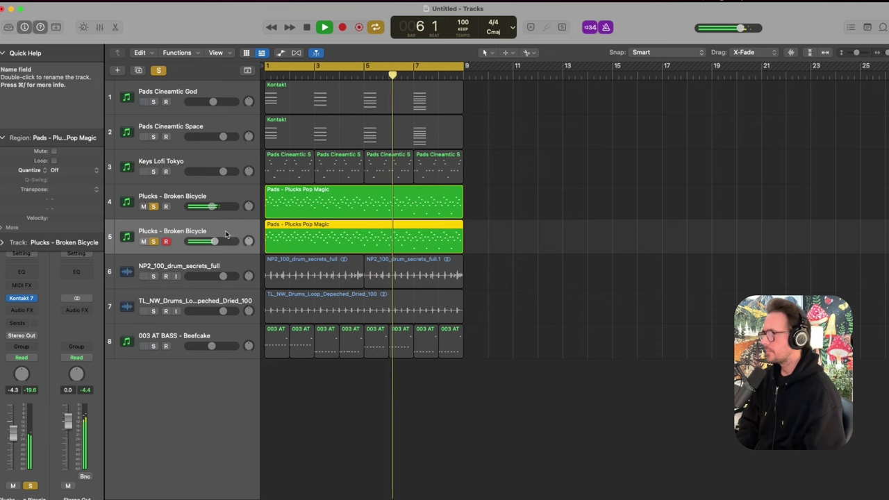
click(154, 241)
click(153, 241)
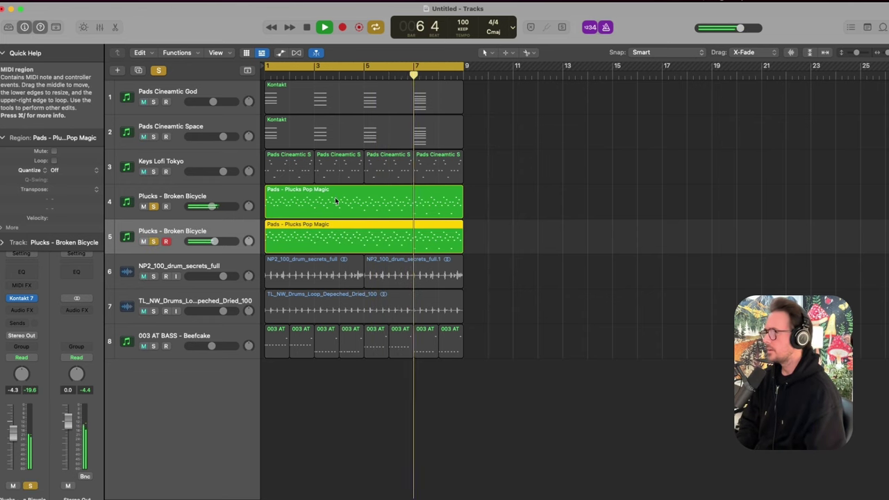
key(z)
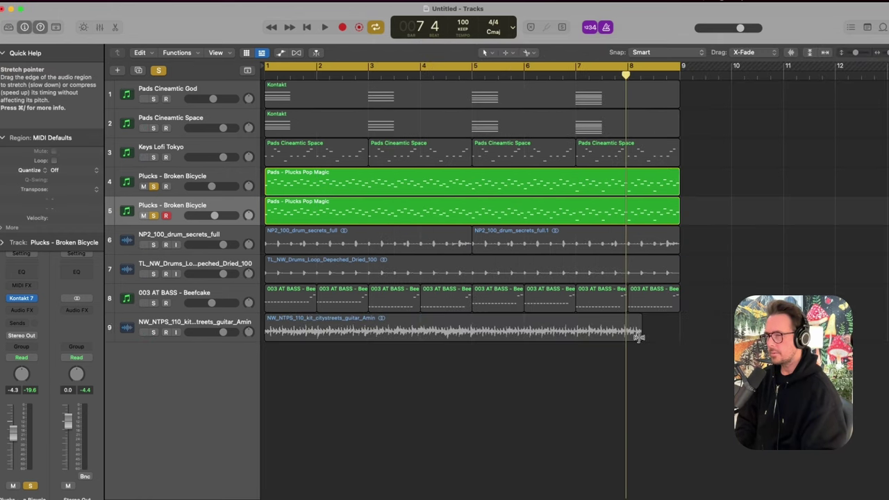
Step: Stretch the citystreets guitar loop on track 9 to end at bar 9, and lower its volume slightly while playing the unsoloed mix
drag(638, 337, 679, 337)
click(158, 70)
key(space)
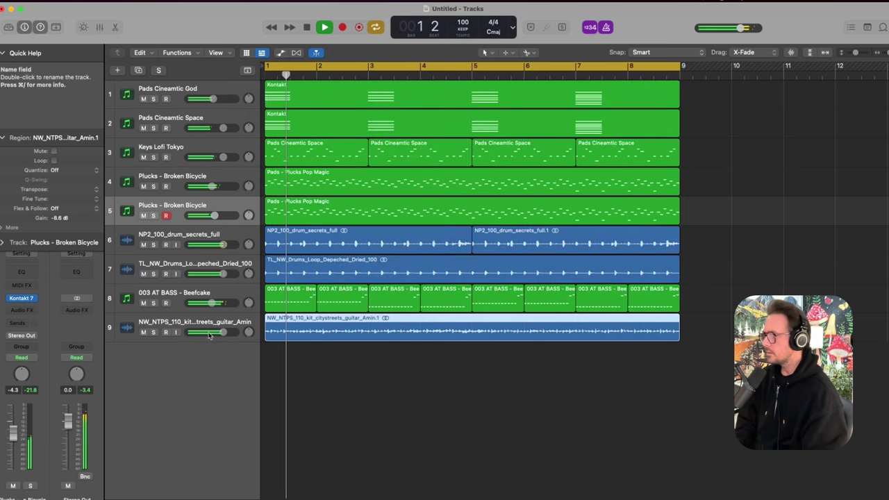
drag(222, 332, 219, 332)
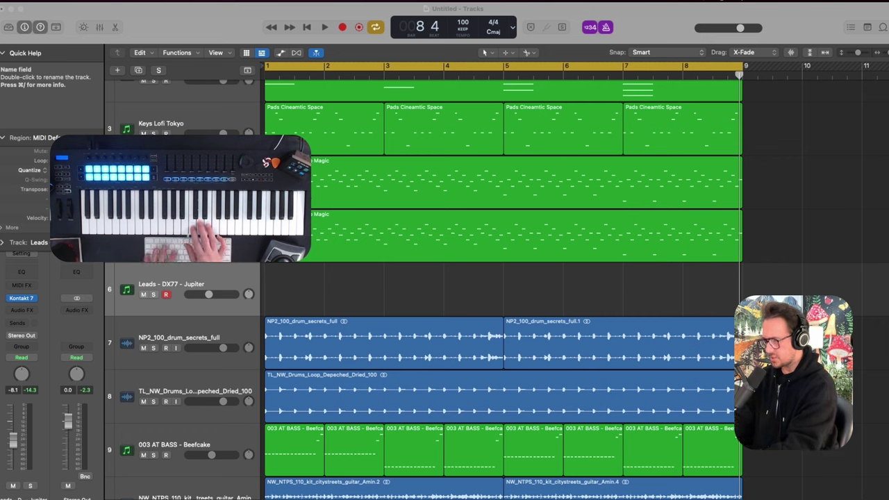
Step: Record a lead melody over the eight bars on the Leads - DX77 - Jupiter track and play it back
key(r)
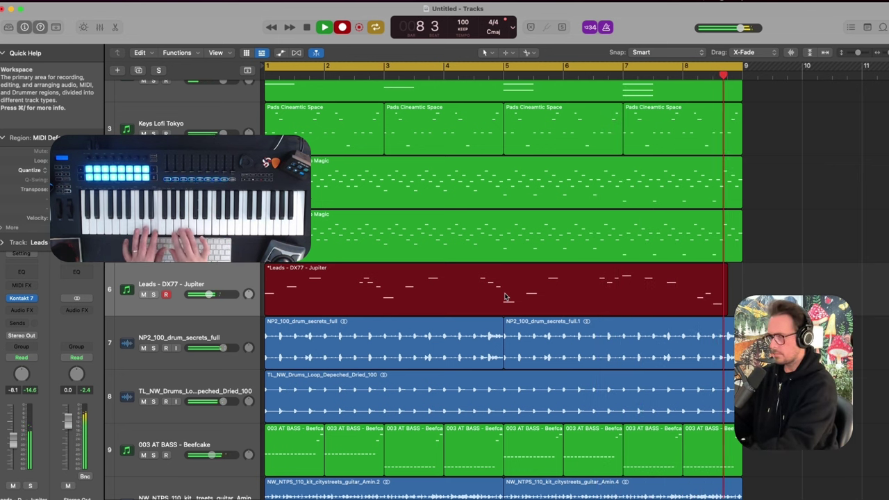
key(space)
key(space)
Step: Open the recorded lead region's notes, adjust them in the note editor and close the editor
double_click(729, 280)
drag(384, 421, 417, 370)
drag(410, 410, 597, 413)
key(e)
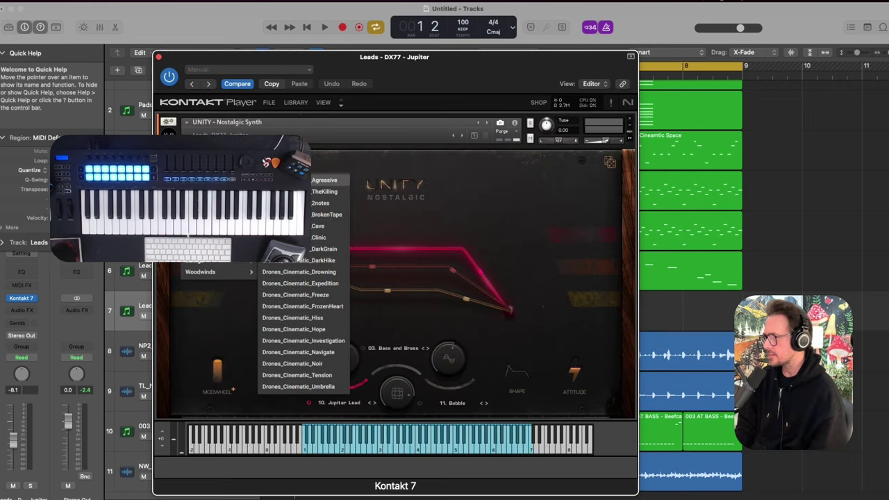
Step: Load the Drones_Cinematic_Freeze preset on the duplicated lead track and play that track soloed
click(295, 294)
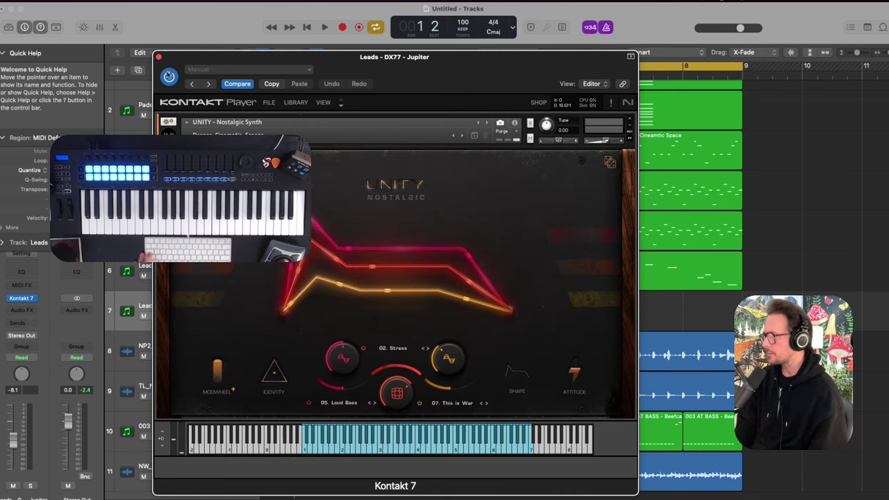
click(159, 57)
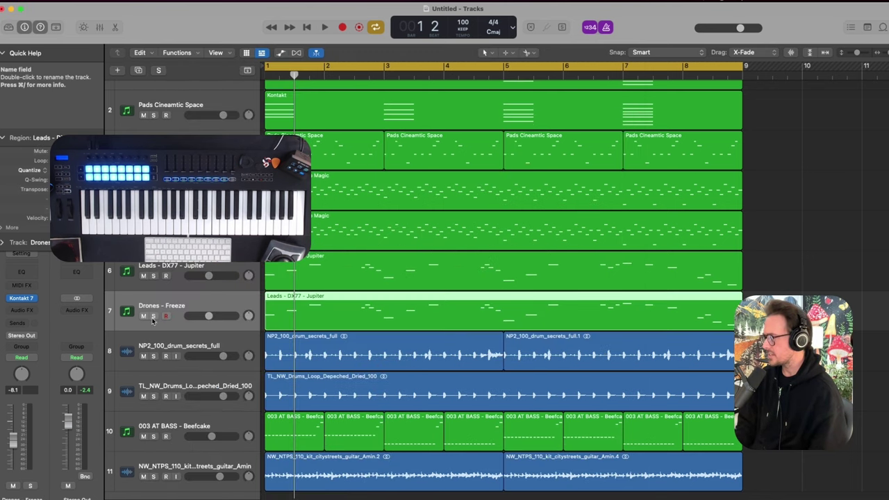
click(153, 317)
key(space)
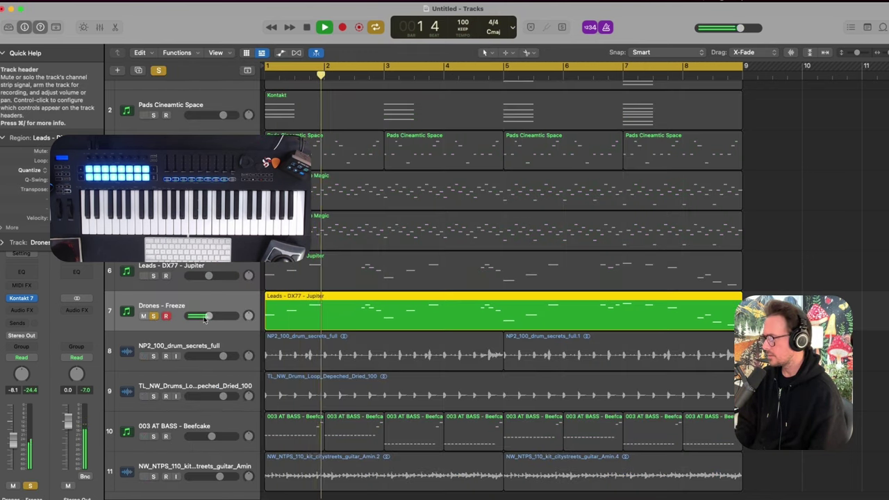
Step: Raise the Drones - Freeze track's volume to +0.7 dB during soloed playback
key(space)
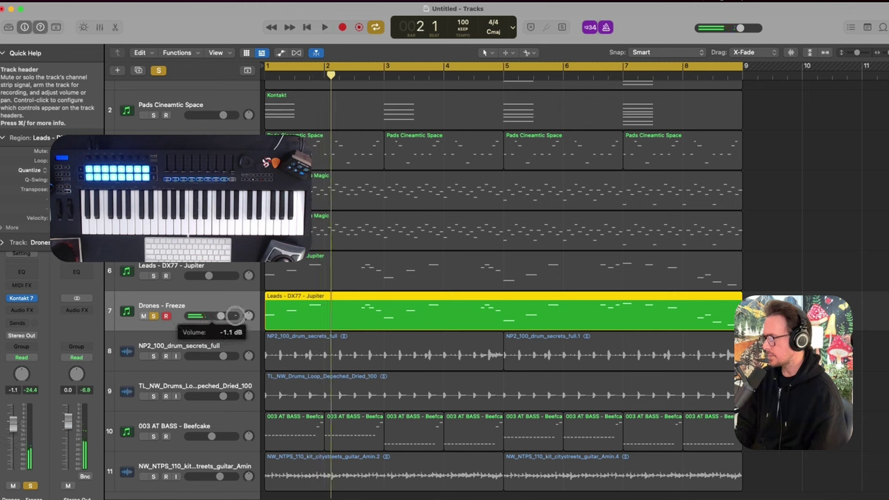
key(space)
drag(234, 315, 223, 316)
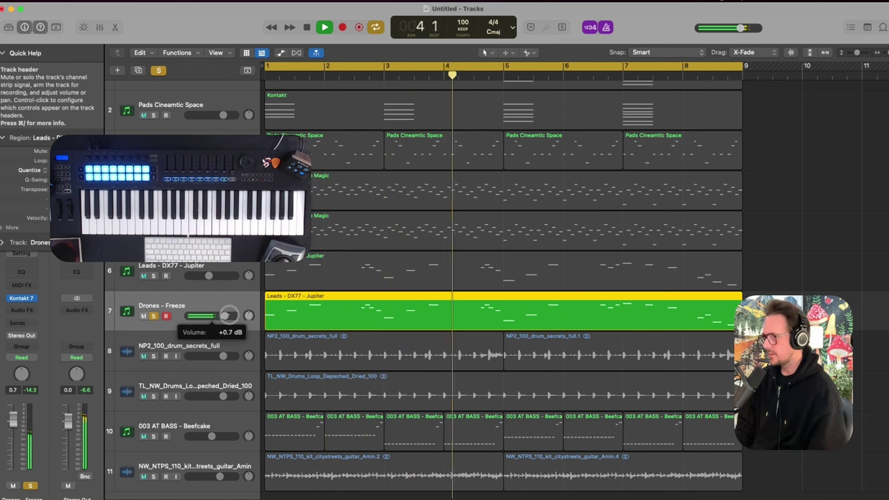
drag(226, 315, 224, 316)
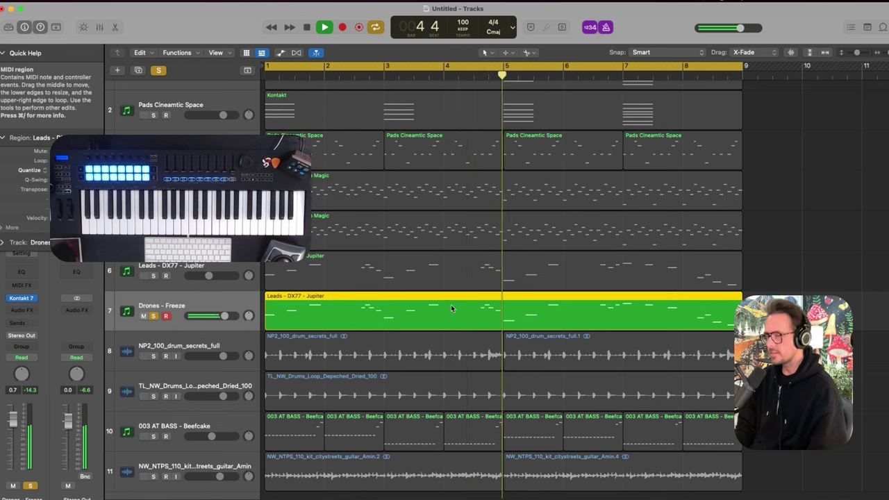
Step: Solo and record-enable the Leads - DX77 - Jupiter track with Drones - Freeze, and lower the lead's volume slightly
key(s)
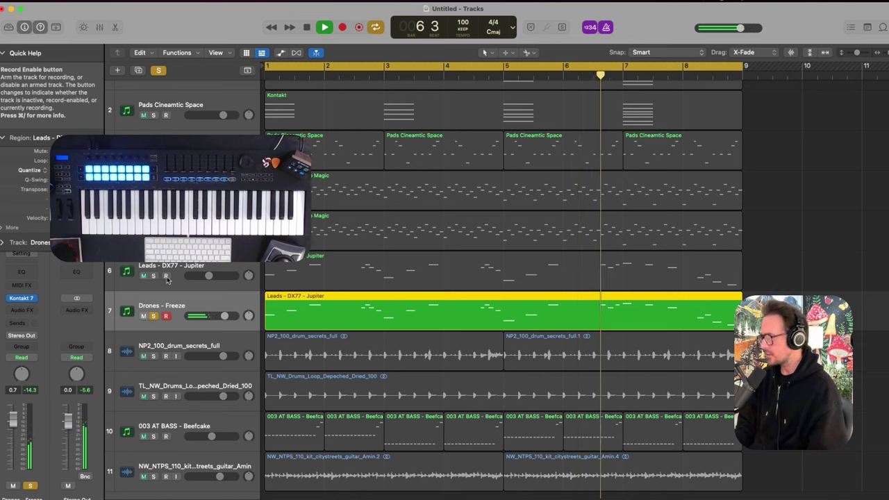
click(166, 275)
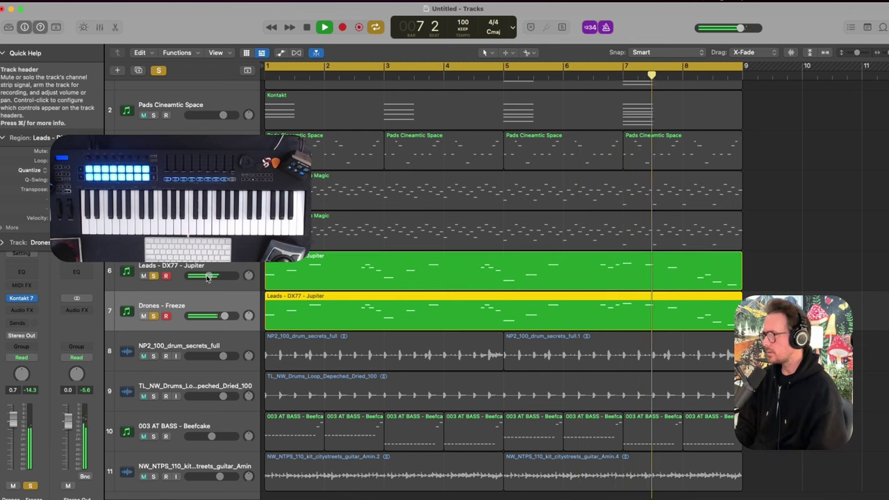
drag(208, 277, 207, 277)
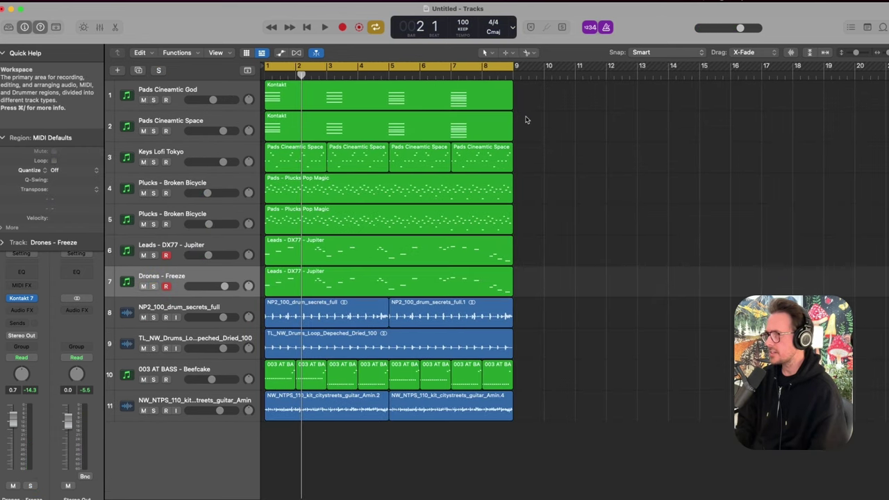
Step: Color the two pad regions on tracks 1 and 2 yellow
drag(526, 120, 455, 90)
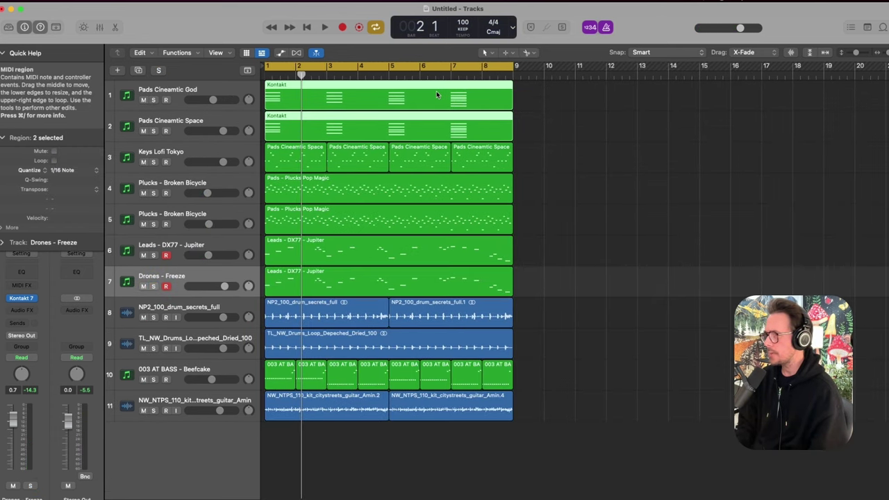
right_click(439, 90)
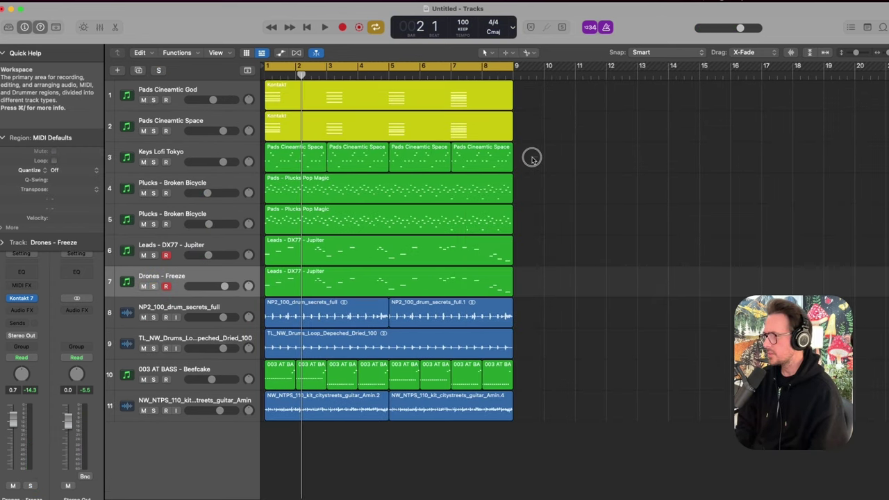
drag(532, 155, 309, 169)
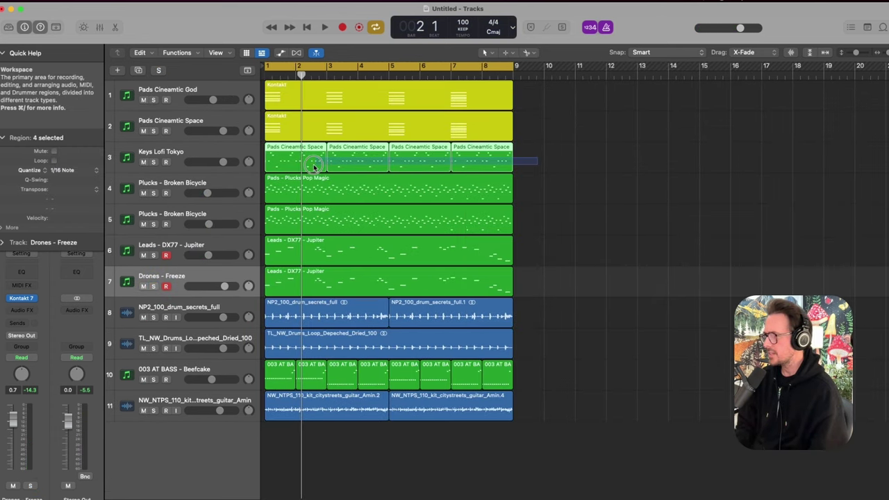
Step: Color the two pluck regions on tracks 4 and 5 orange
drag(537, 196, 459, 215)
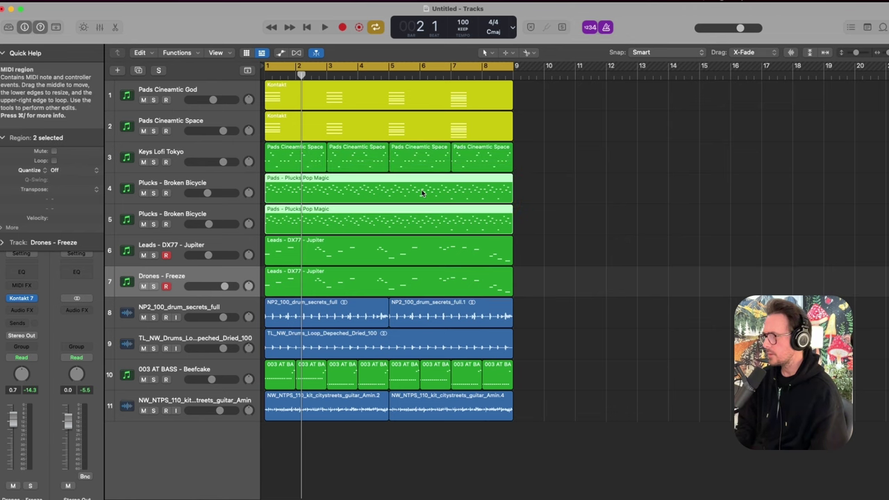
right_click(422, 189)
click(437, 195)
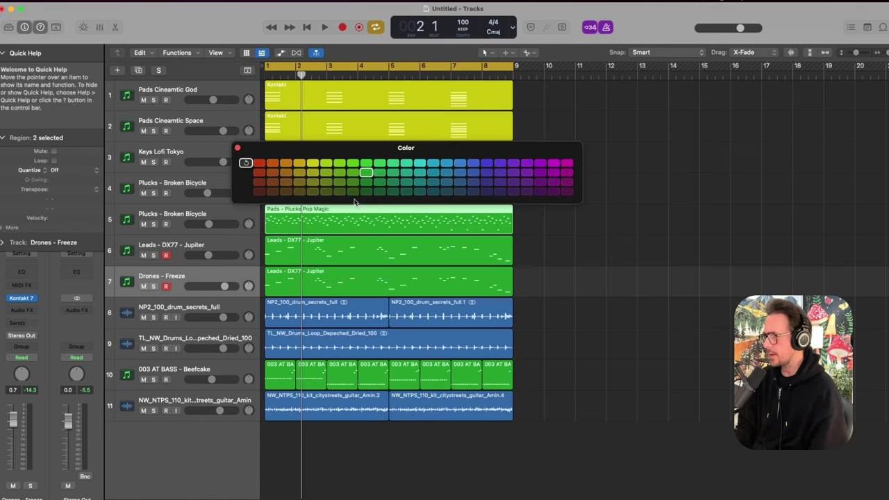
click(285, 164)
Step: Color the lead and drone regions on tracks 6 and 7 purple
right_click(433, 258)
click(445, 266)
click(540, 163)
Step: Select both citystreets guitar regions on track 11 and open the color palette for them
drag(551, 406, 326, 414)
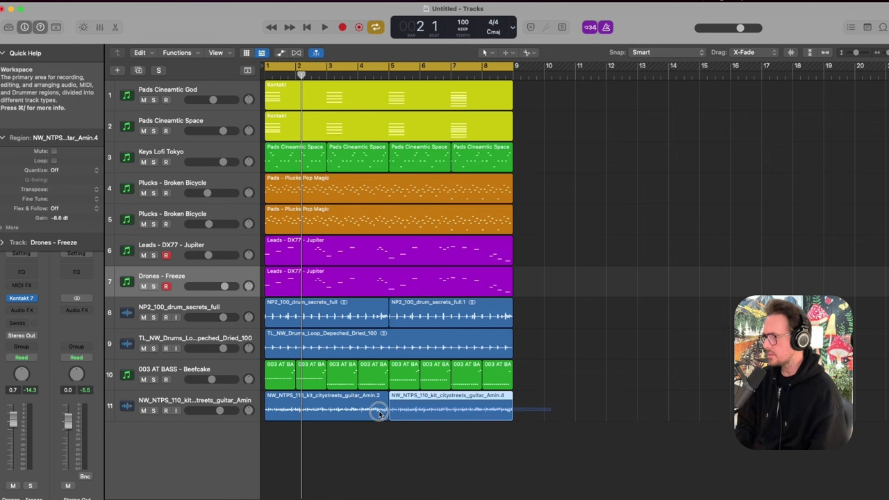
right_click(325, 414)
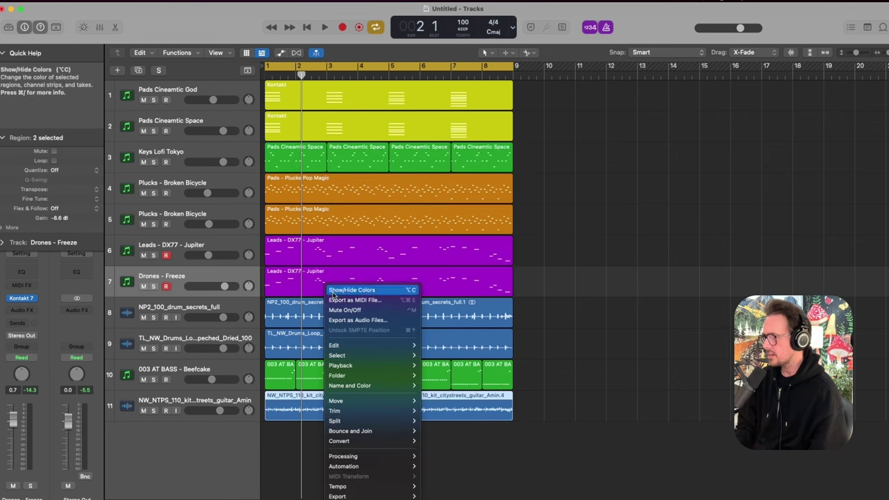
click(333, 292)
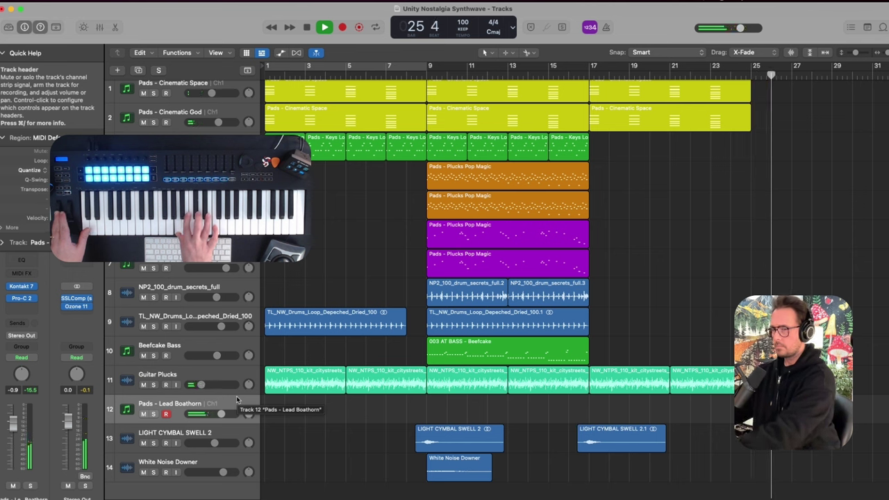
Step: Stop playback after auditioning the Pads - Lead Boathorn sound past the end of the arrangement
key(space)
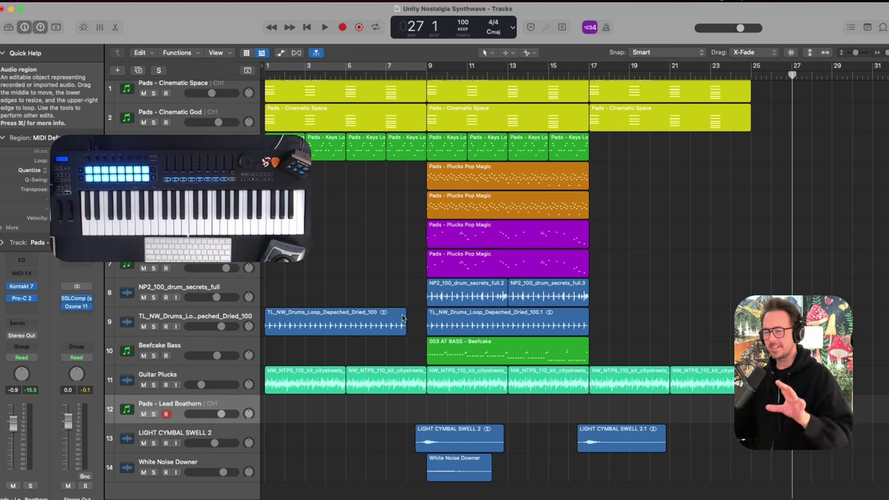